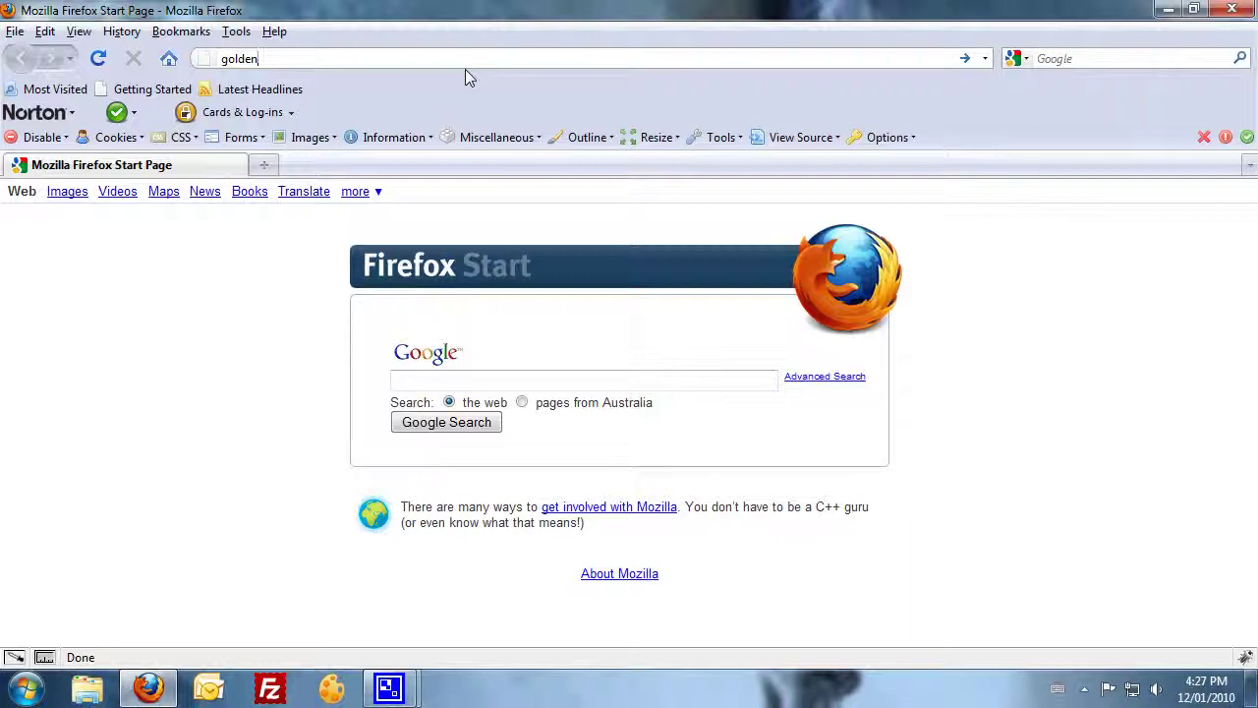
# - Open goldenpointcafe.com.au and look over its front page from the logo down to the footer
pyautogui.write('point.coe.com.au')
pyautogui.press('Return')
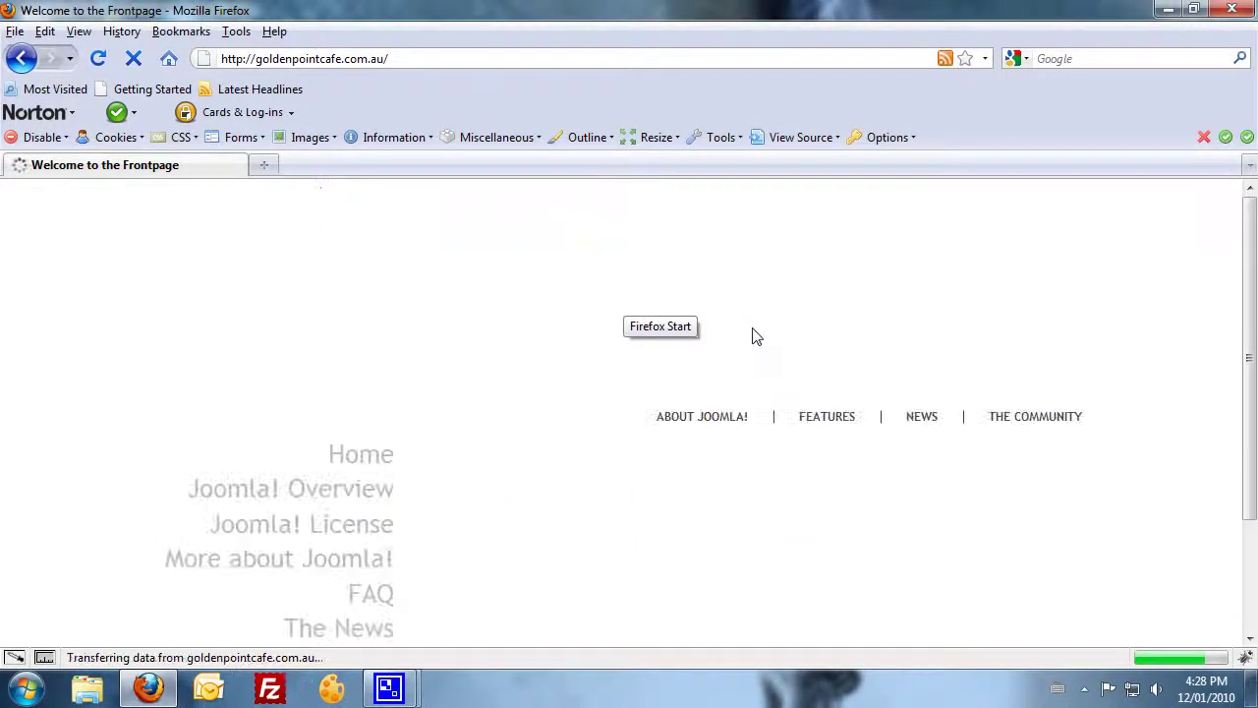
pyautogui.scroll(-2, 462, 393)
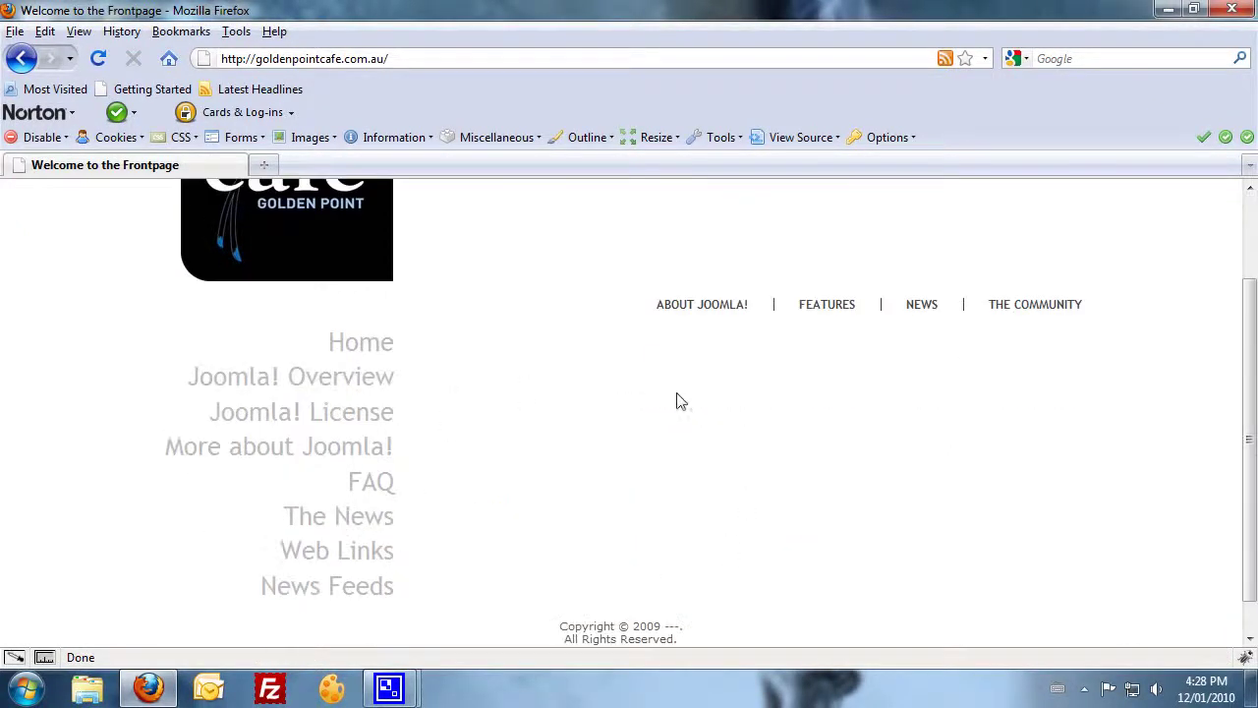
pyautogui.scroll(-1, 393, 319)
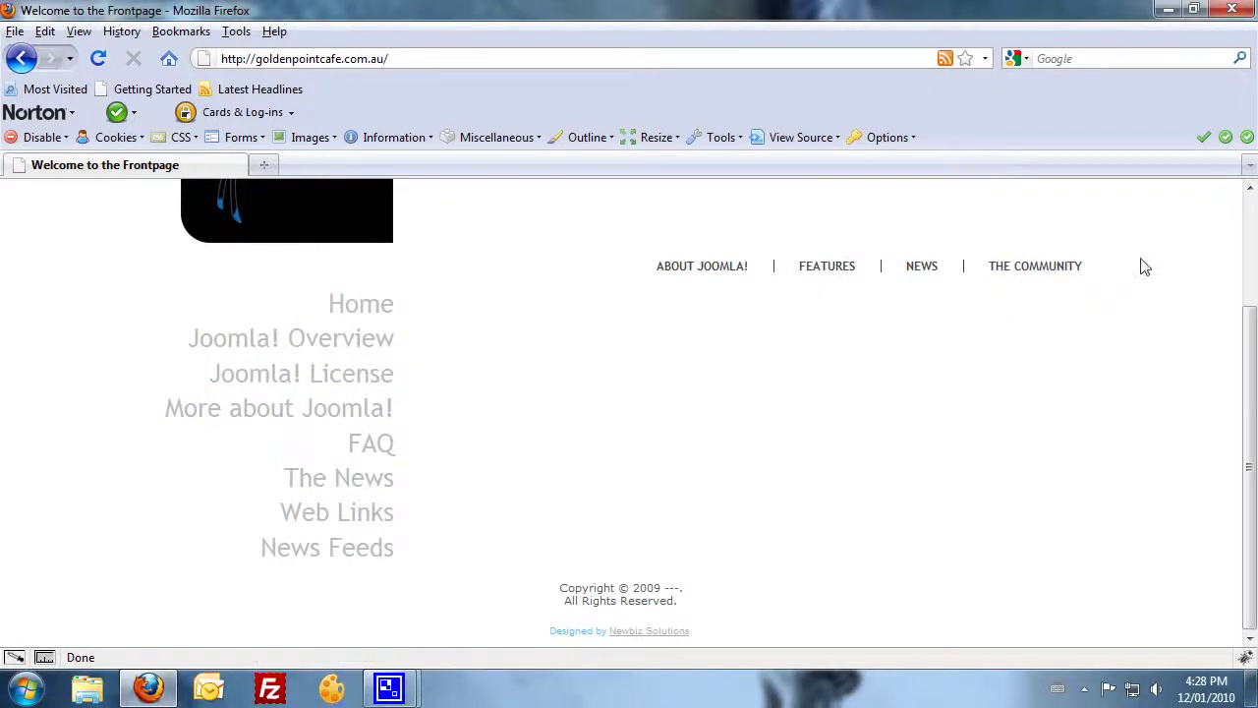
pyautogui.scroll(3, 544, 261)
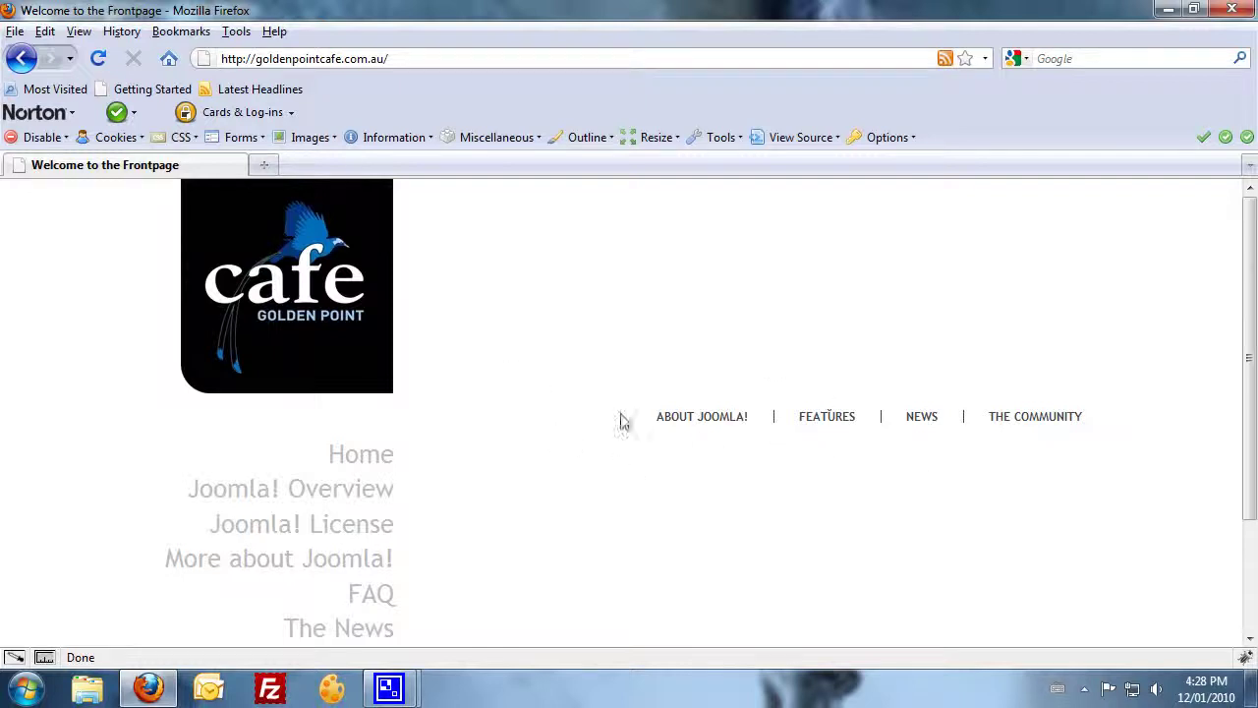
# - Open the site's Joomla administration page, goldenpointcafe.com.au/administrator, in a new browser tab
pyautogui.click(263, 164)
pyautogui.write('gol')
pyautogui.press('Down')
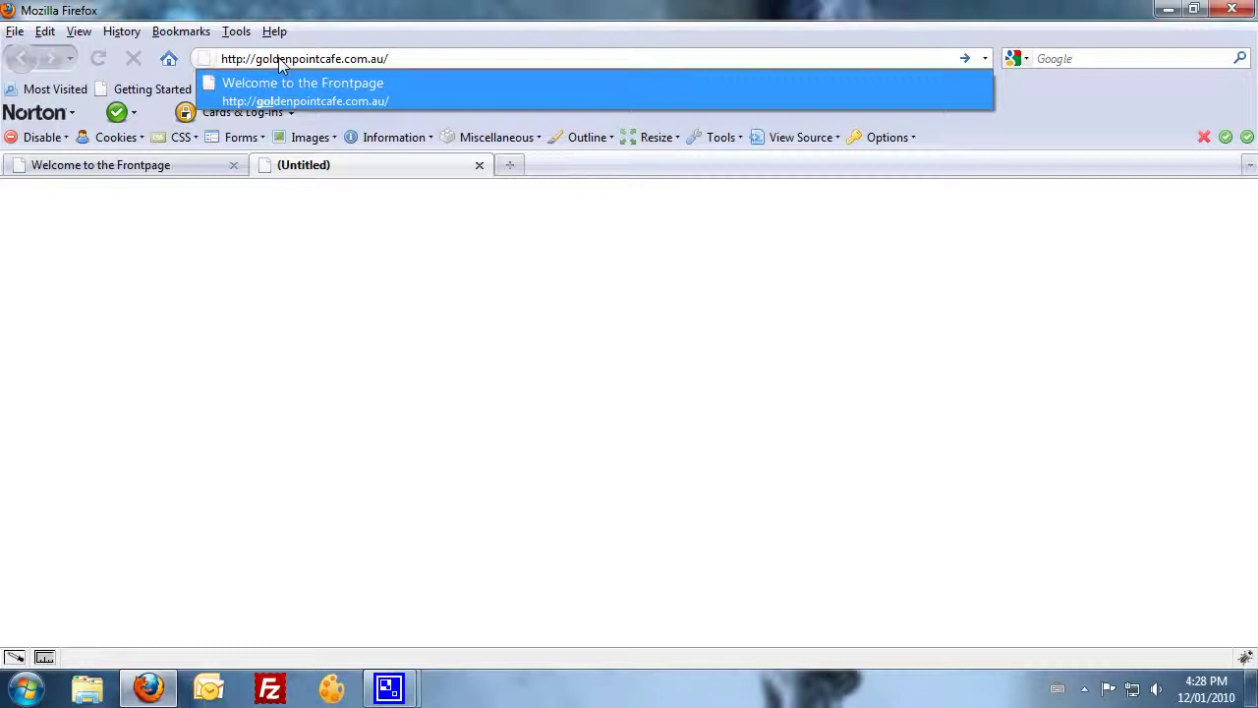
pyautogui.write('a')
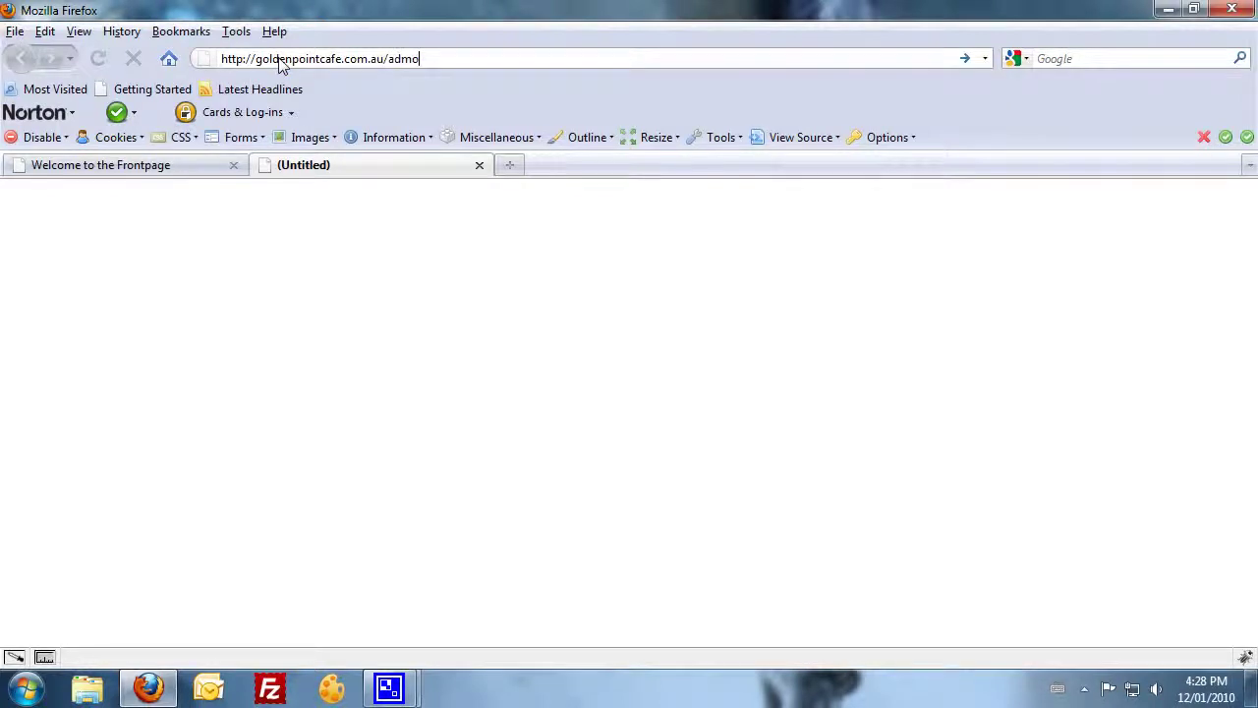
pyautogui.write('dministrator')
pyautogui.press('Return')
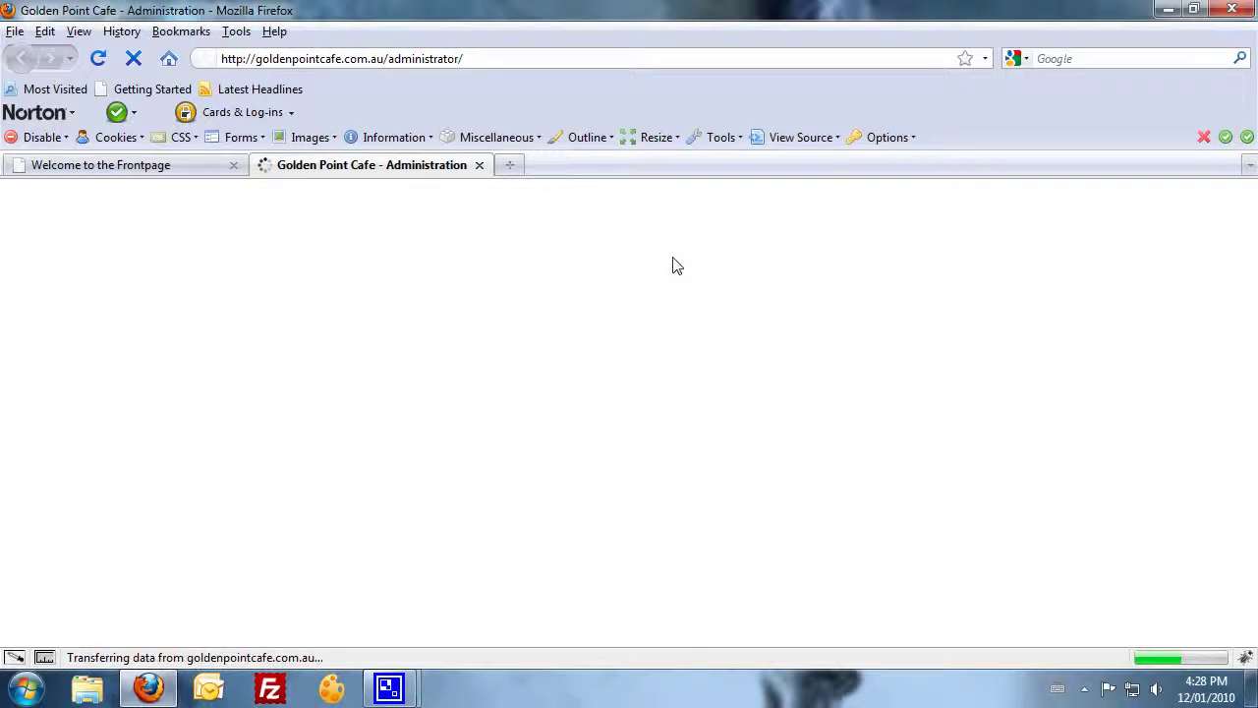
# - Log in to the Joomla administration with the account username and password, and decline to have the browser remember the password
pyautogui.click(719, 367)
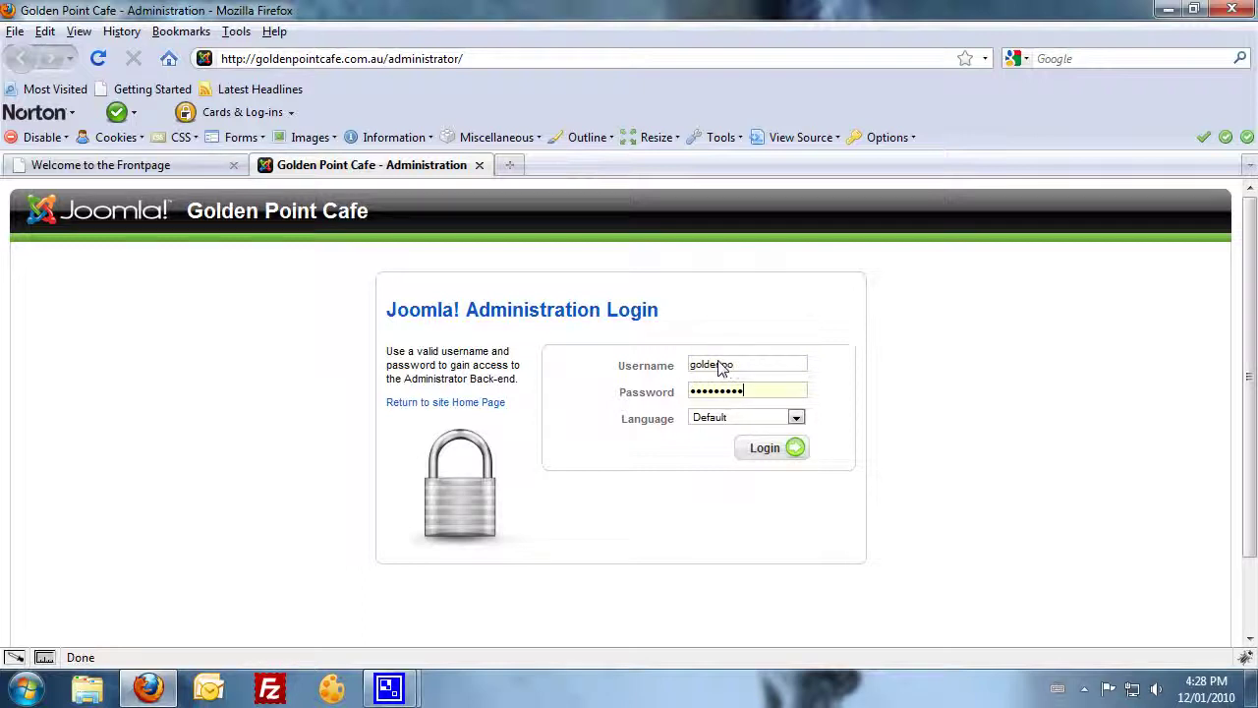
pyautogui.click(747, 448)
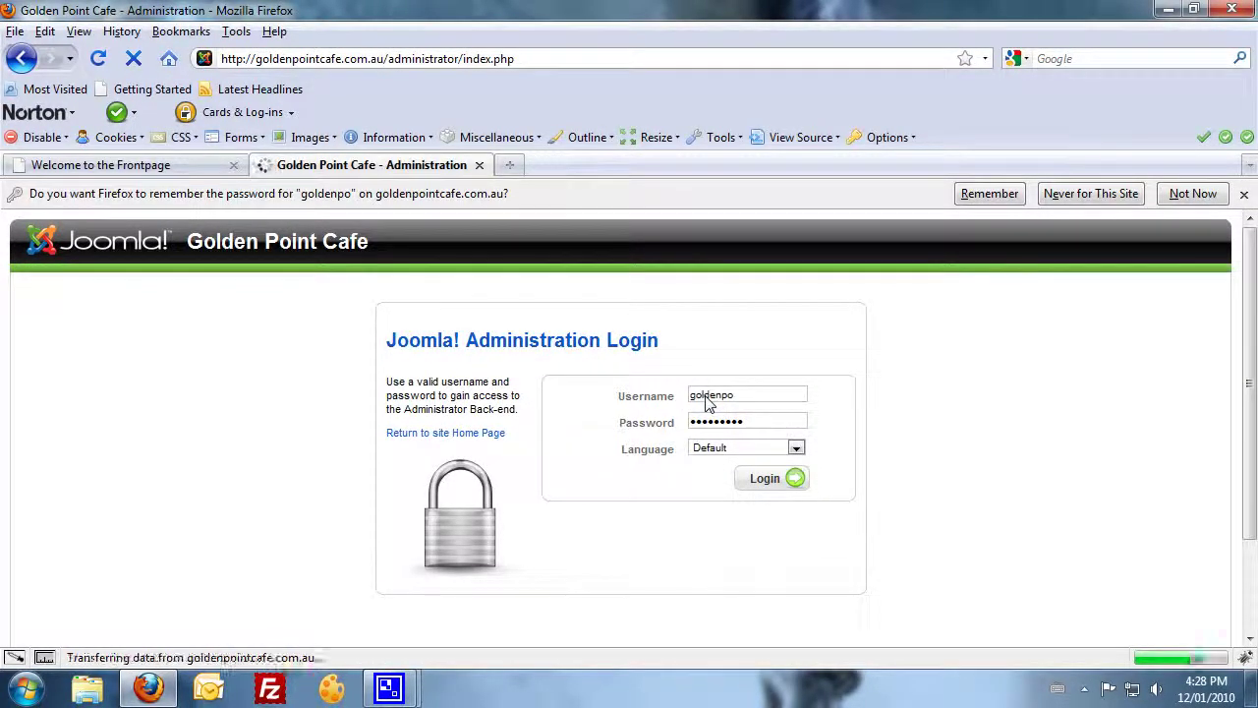
pyautogui.click(1193, 195)
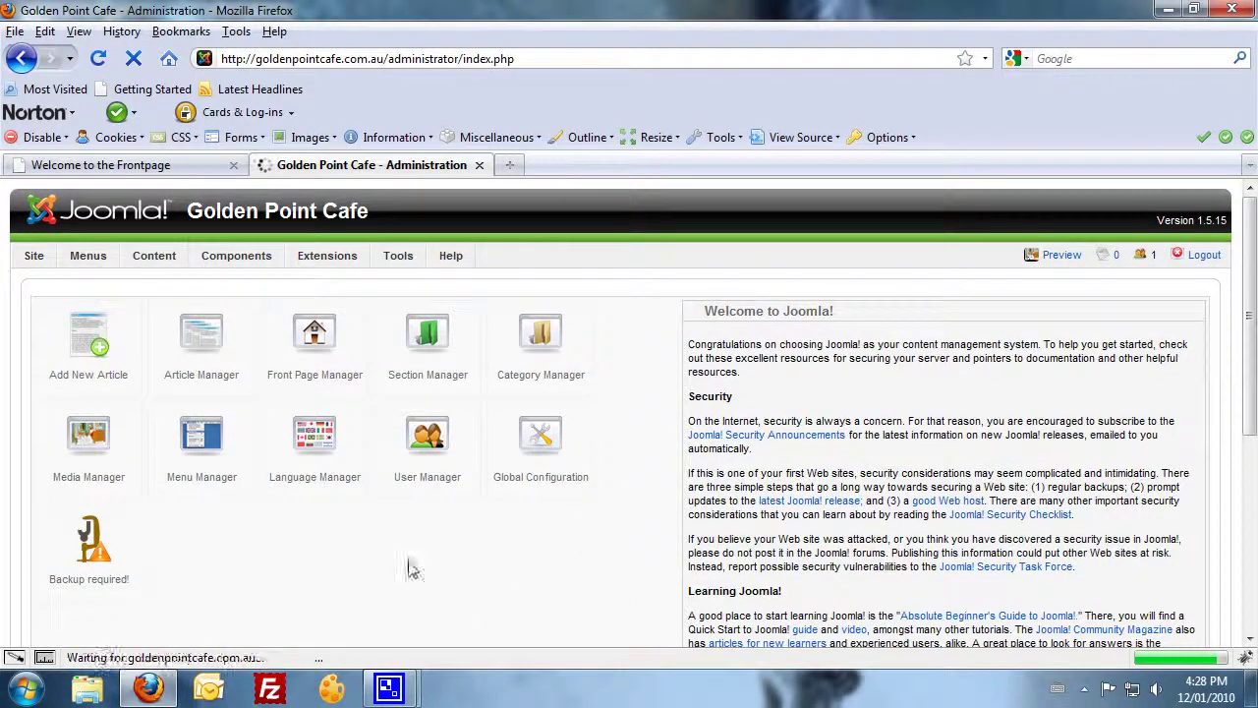
# - Open the Article Manager in the Joomla administration and start a new article
pyautogui.click(173, 167)
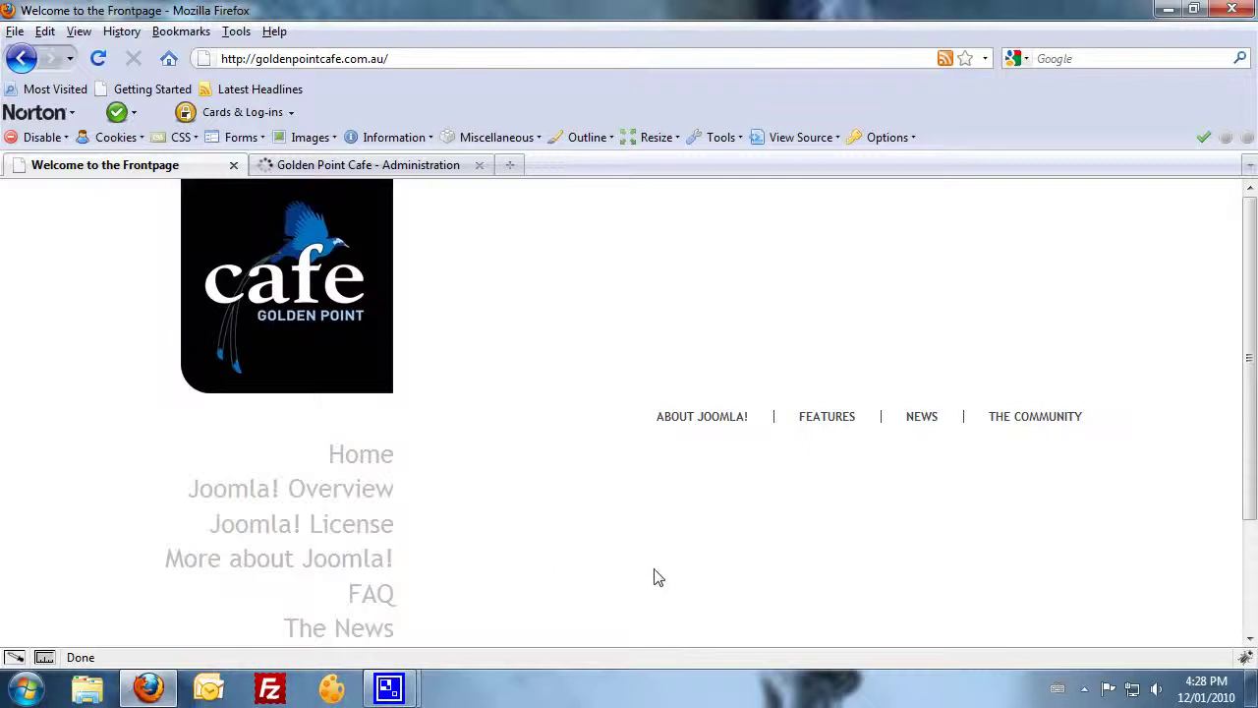
pyautogui.click(316, 165)
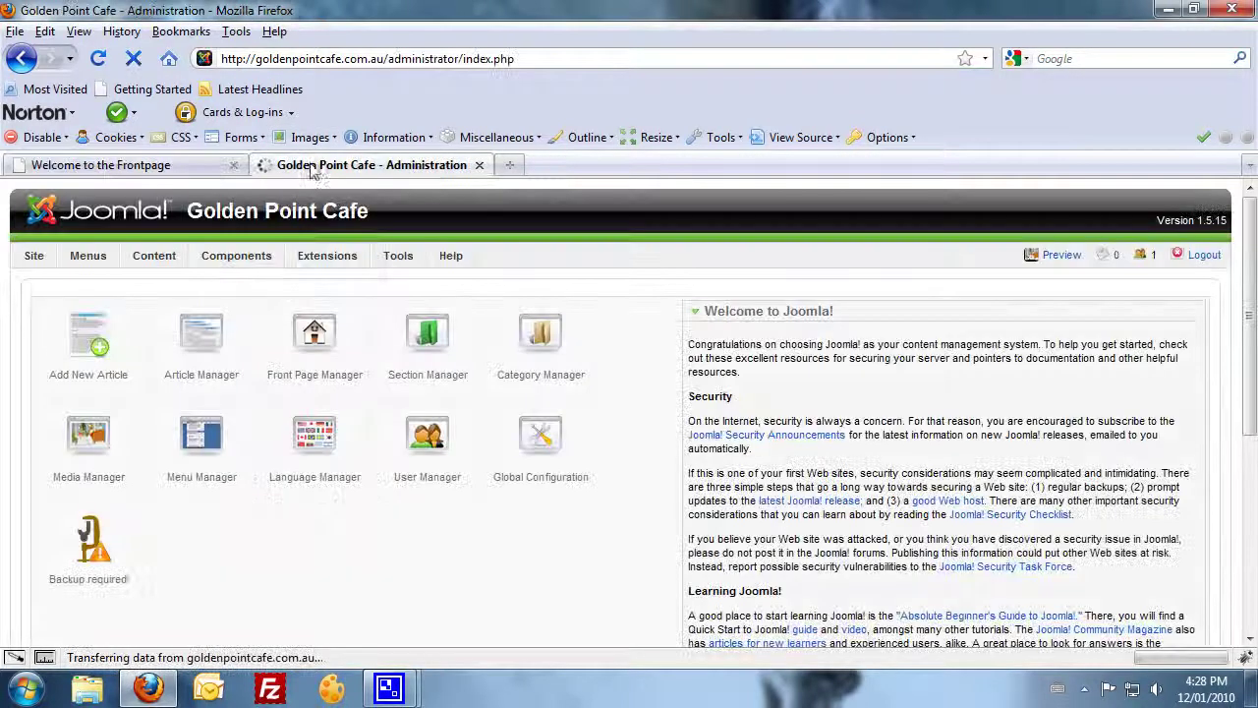
pyautogui.click(200, 341)
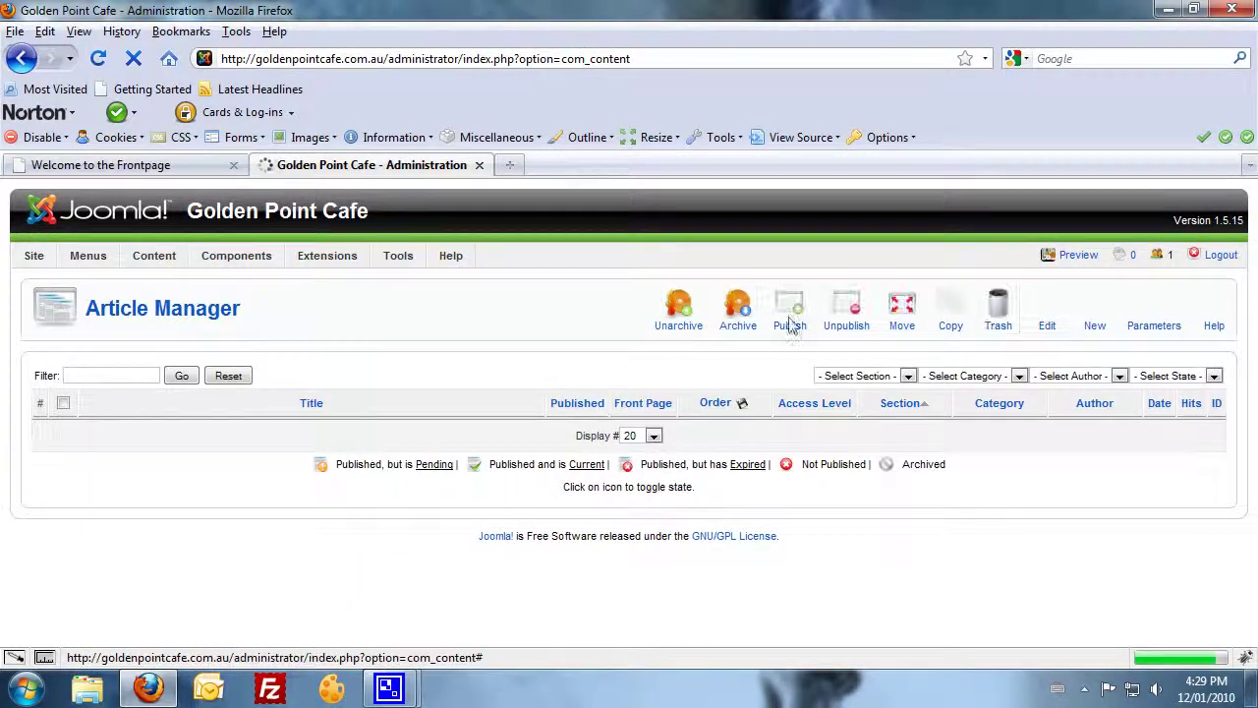
pyautogui.moveTo(118, 268)
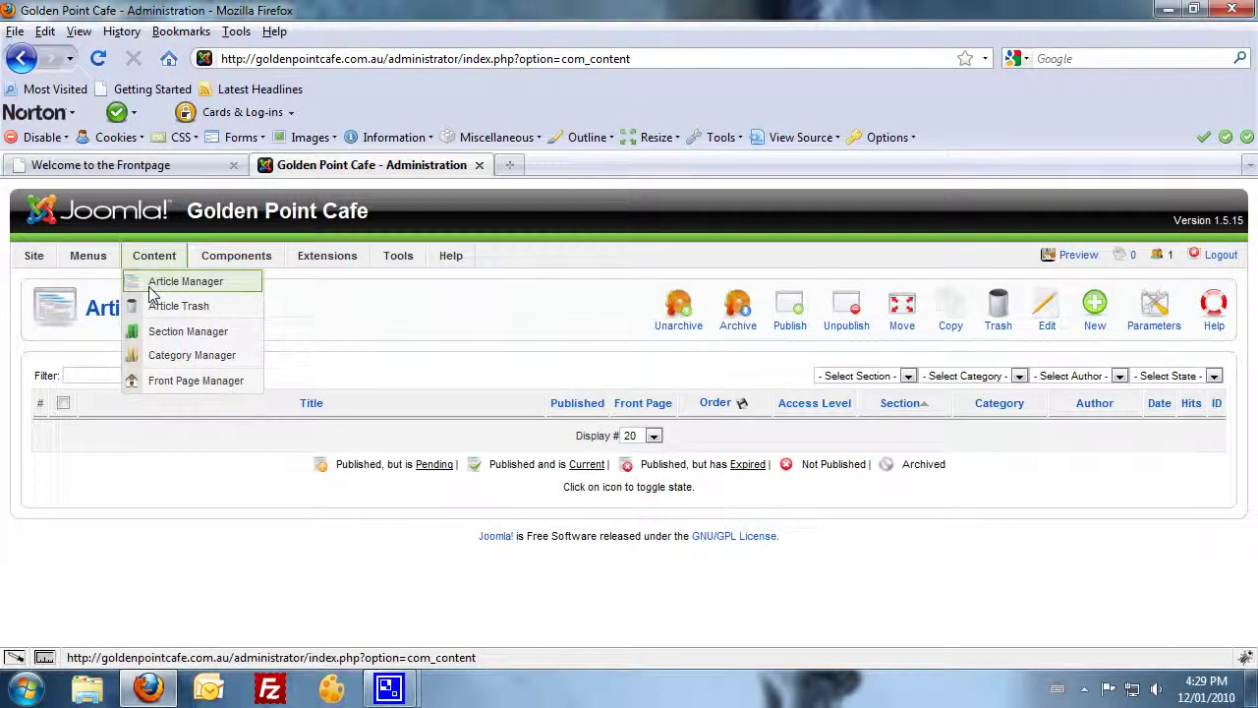
pyautogui.click(1099, 315)
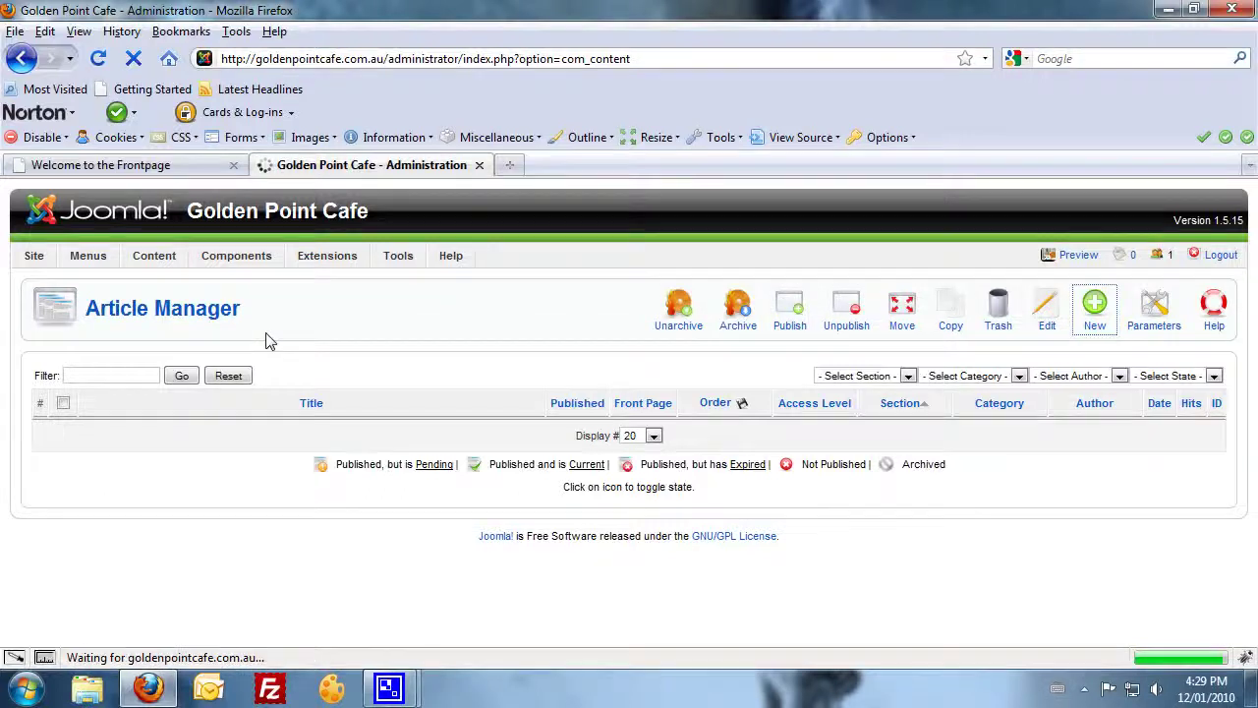
# - Title the new article "Welcome : Golden Point Cafe, Ballarat Cafe"
pyautogui.scroll(-2, 273, 432)
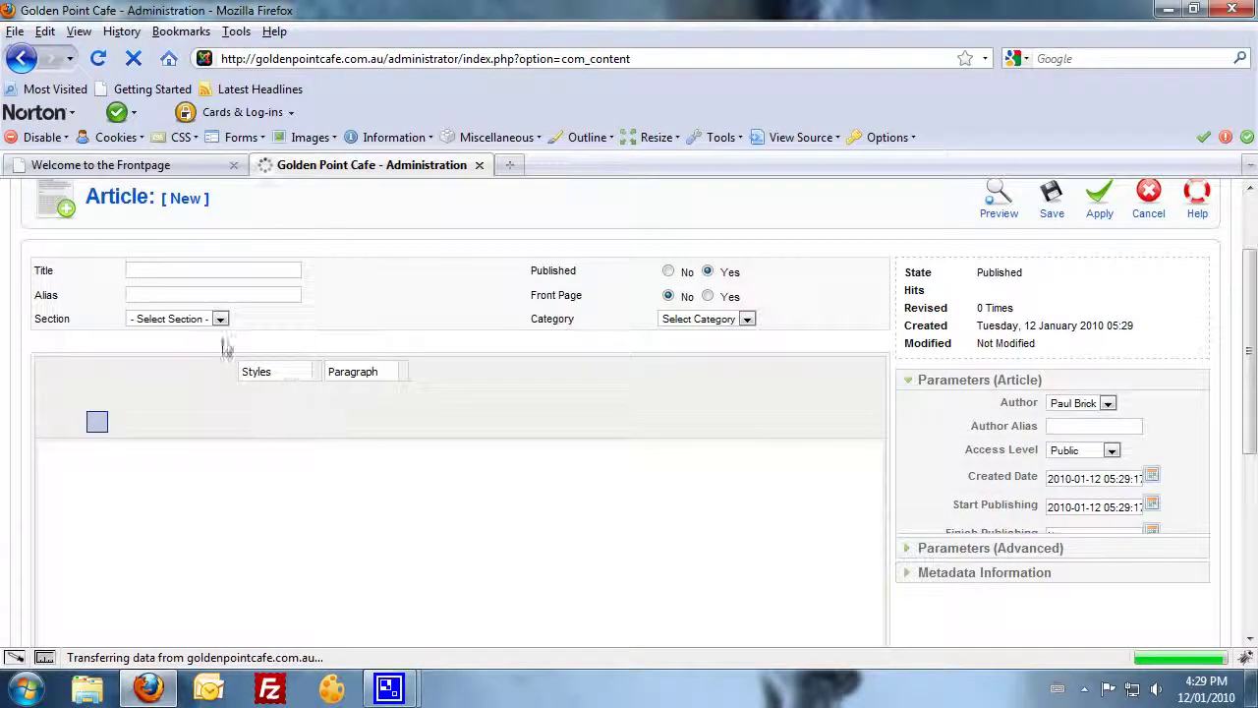
pyautogui.click(168, 272)
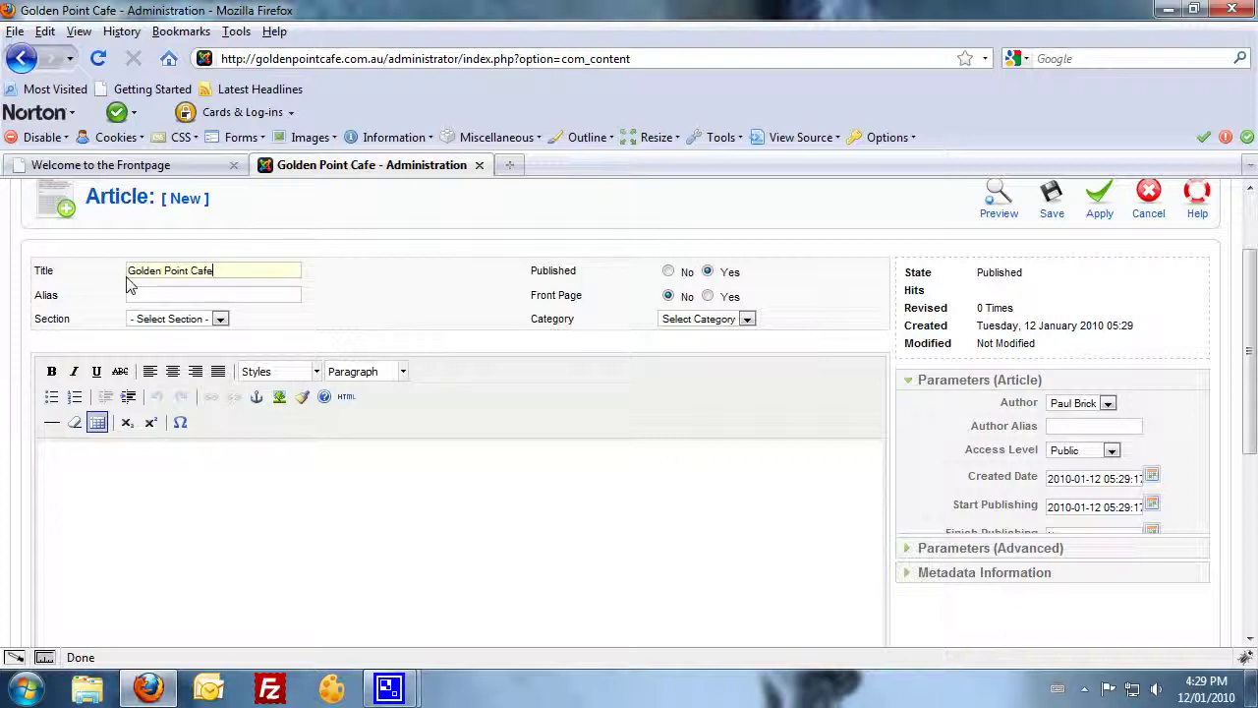
pyautogui.write('Welcome ')
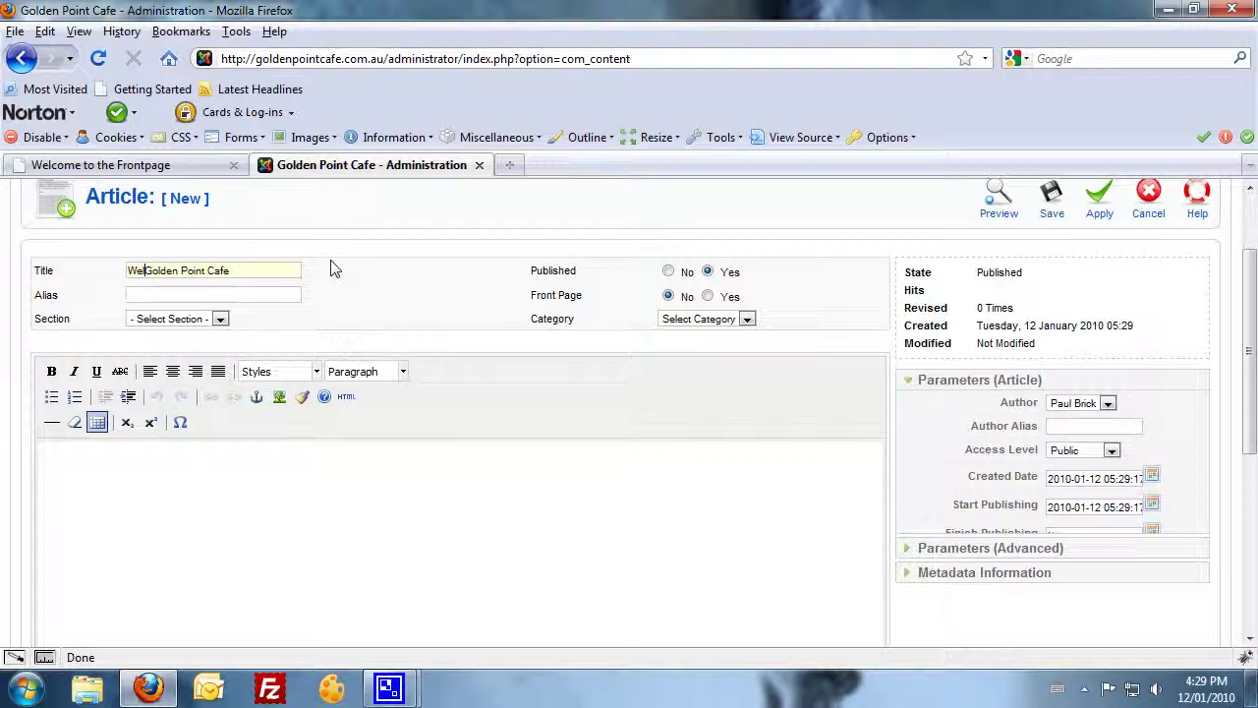
pyautogui.write('t')
pyautogui.write('larat')
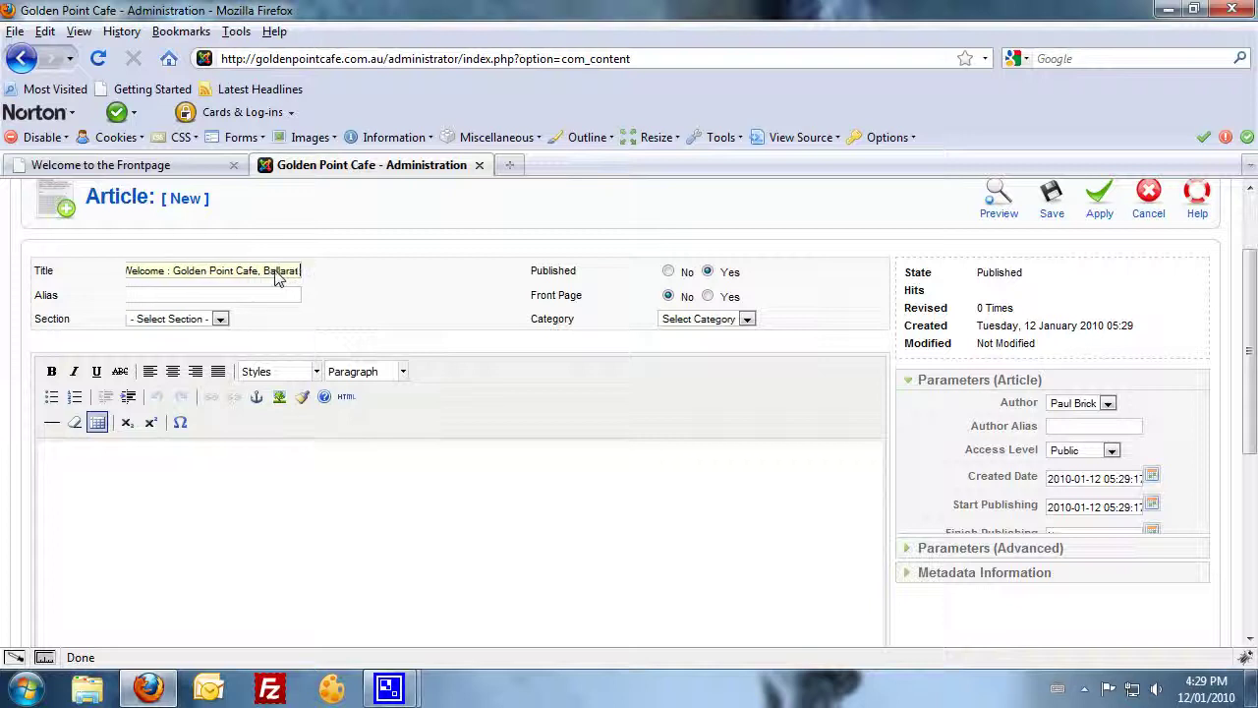
pyautogui.write(' Cafe')
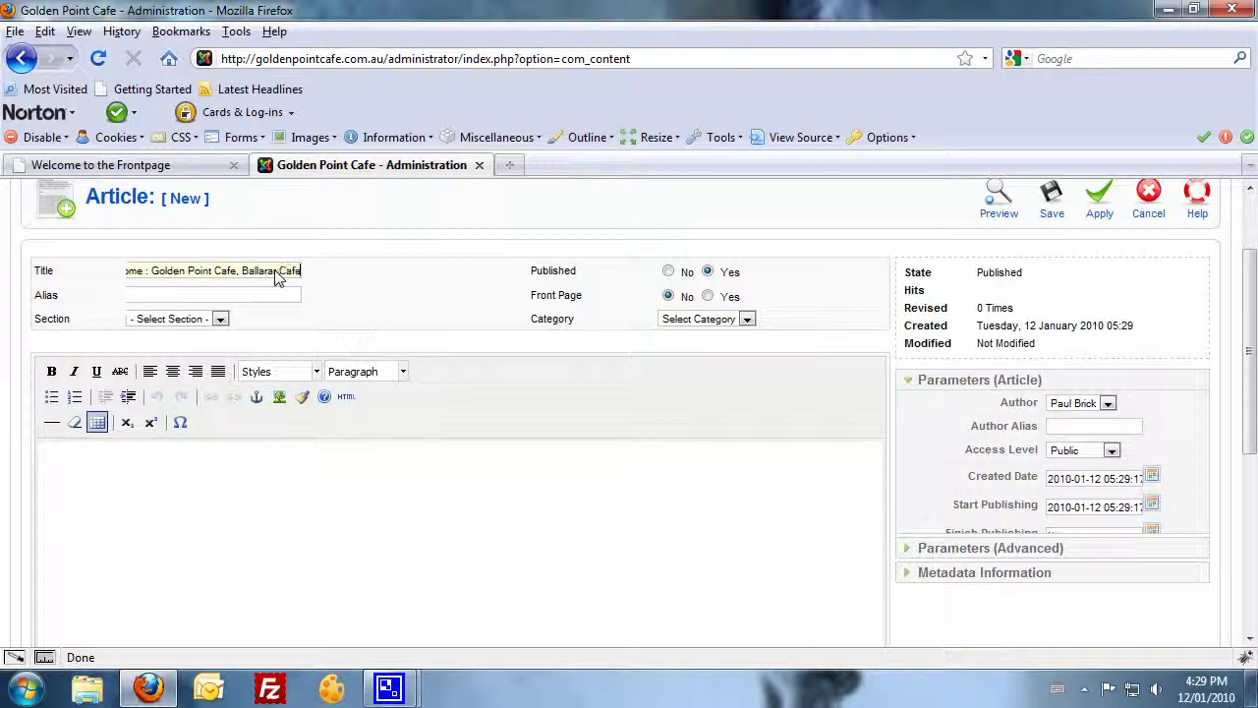
pyautogui.click(228, 507)
pyautogui.moveTo(182, 278); pyautogui.dragTo(128, 278)
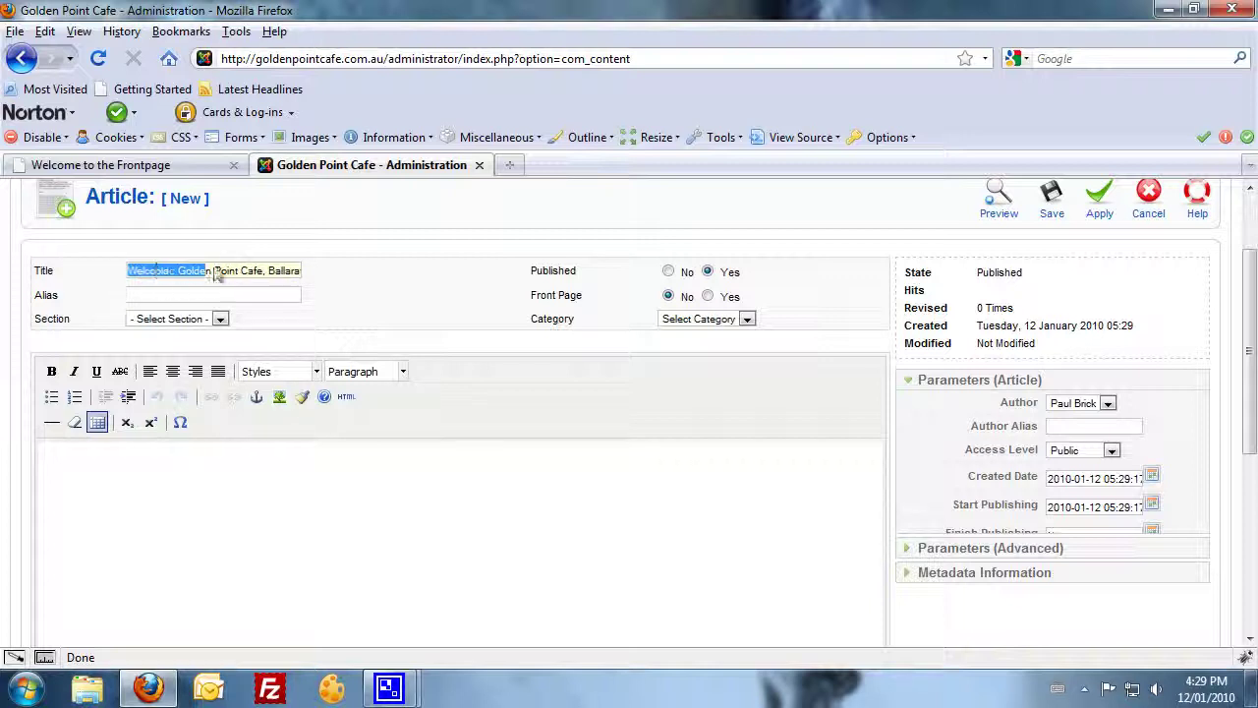
pyautogui.moveTo(259, 278); pyautogui.dragTo(331, 281)
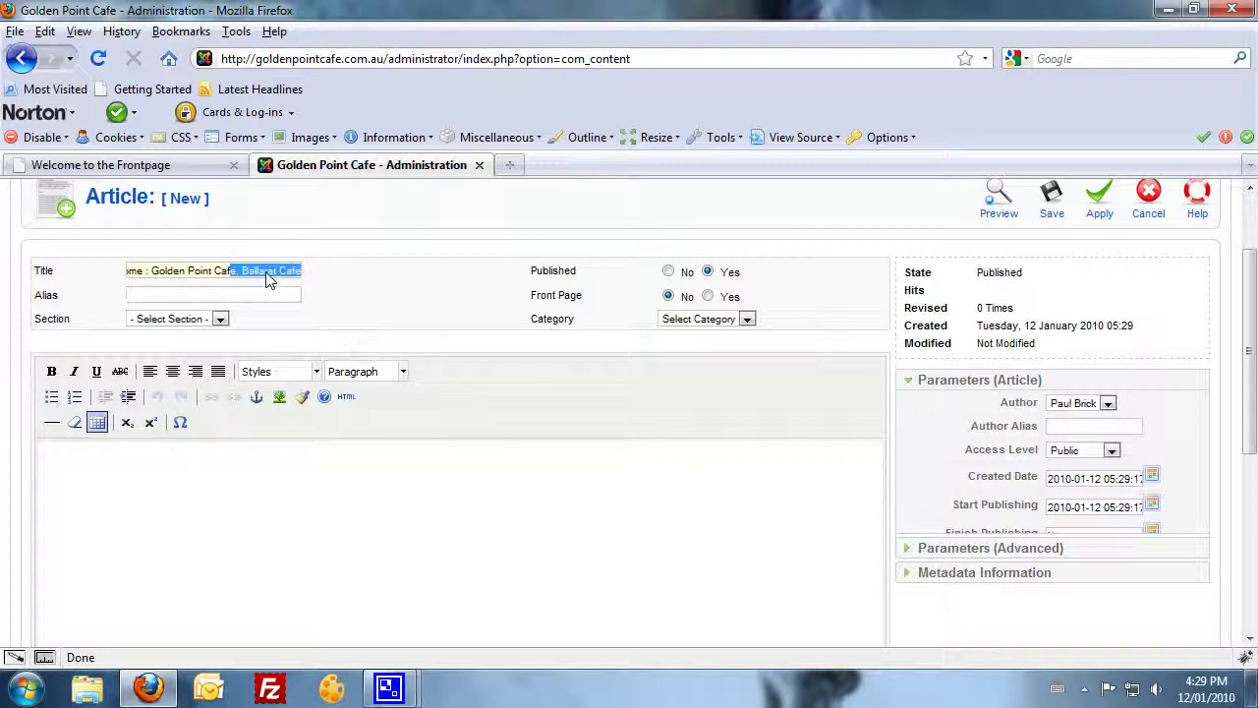
pyautogui.click(225, 495)
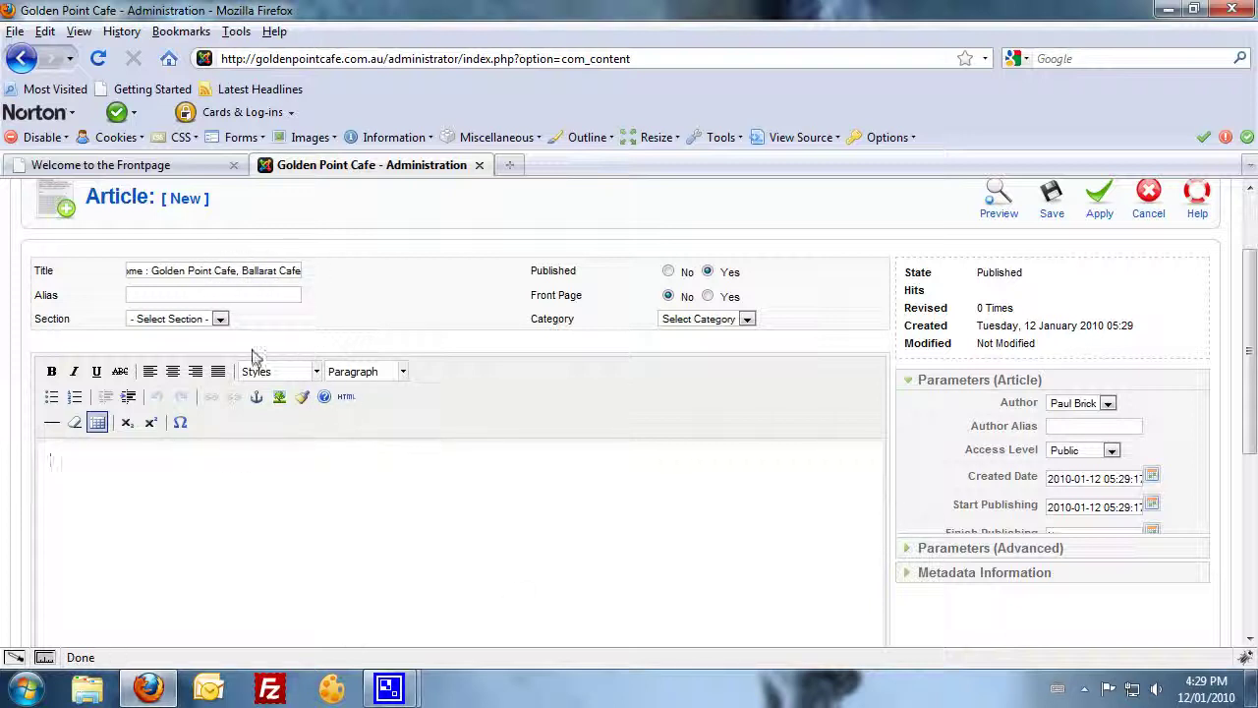
# - Assign the article to the Uncategorised section and place the cursor in its empty body text
pyautogui.click(220, 318)
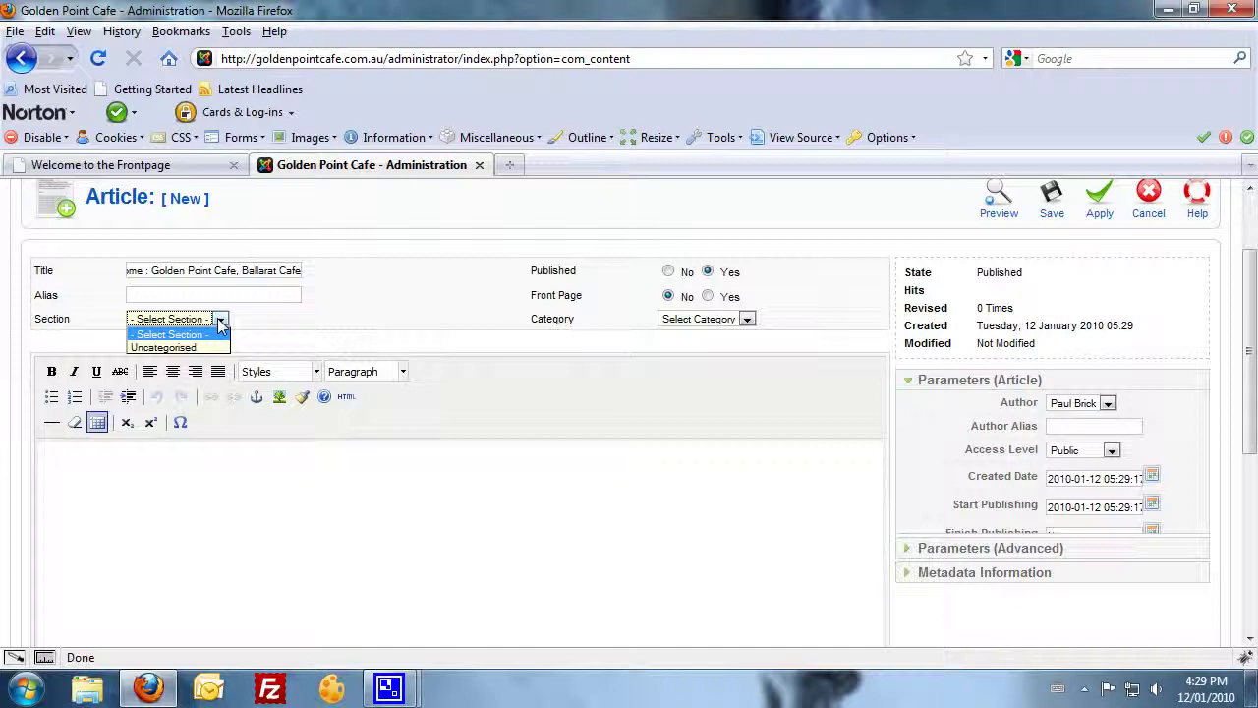
pyautogui.click(169, 350)
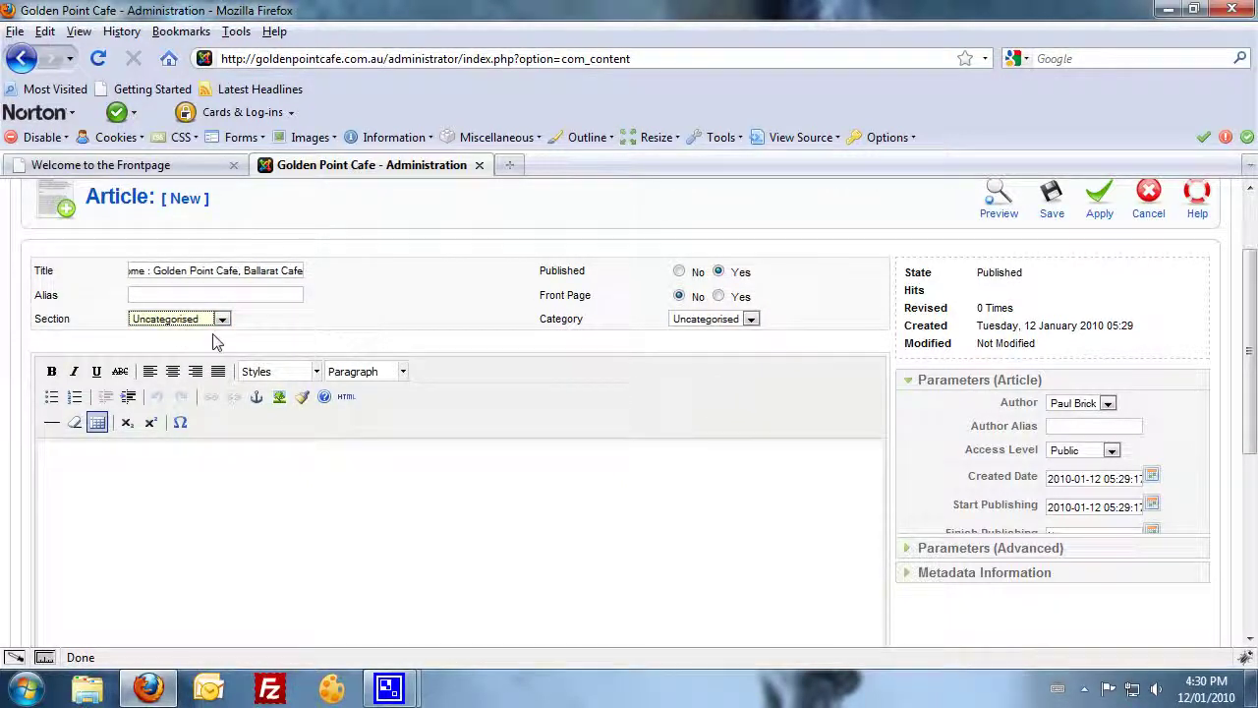
pyautogui.click(129, 500)
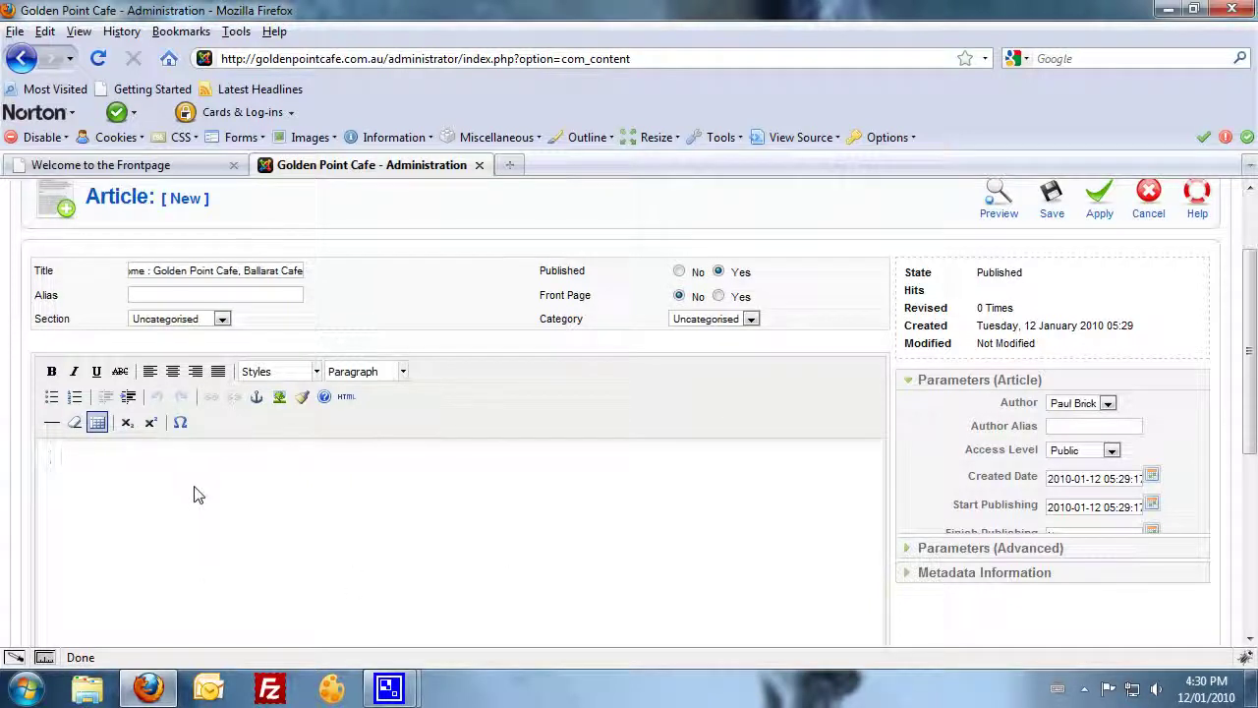
# - Examine the blank content area on the site's front page, and return to the new article's editing area
pyautogui.click(123, 165)
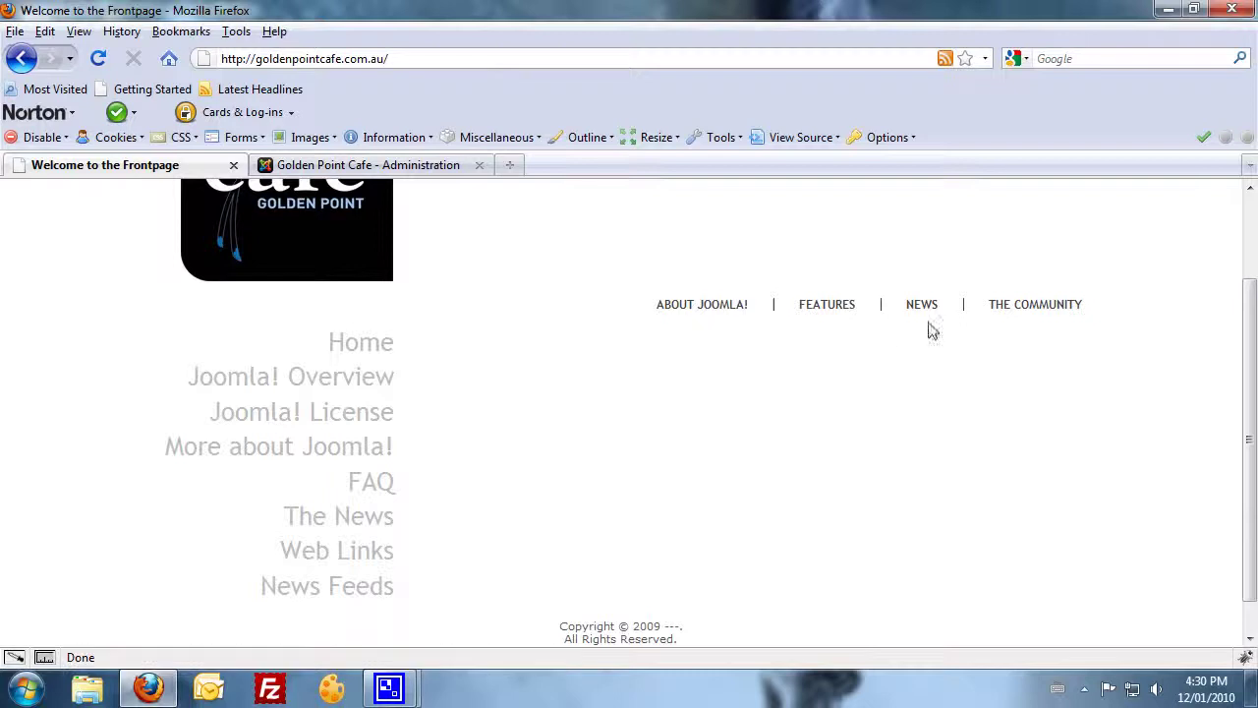
pyautogui.scroll(-1, 735, 446)
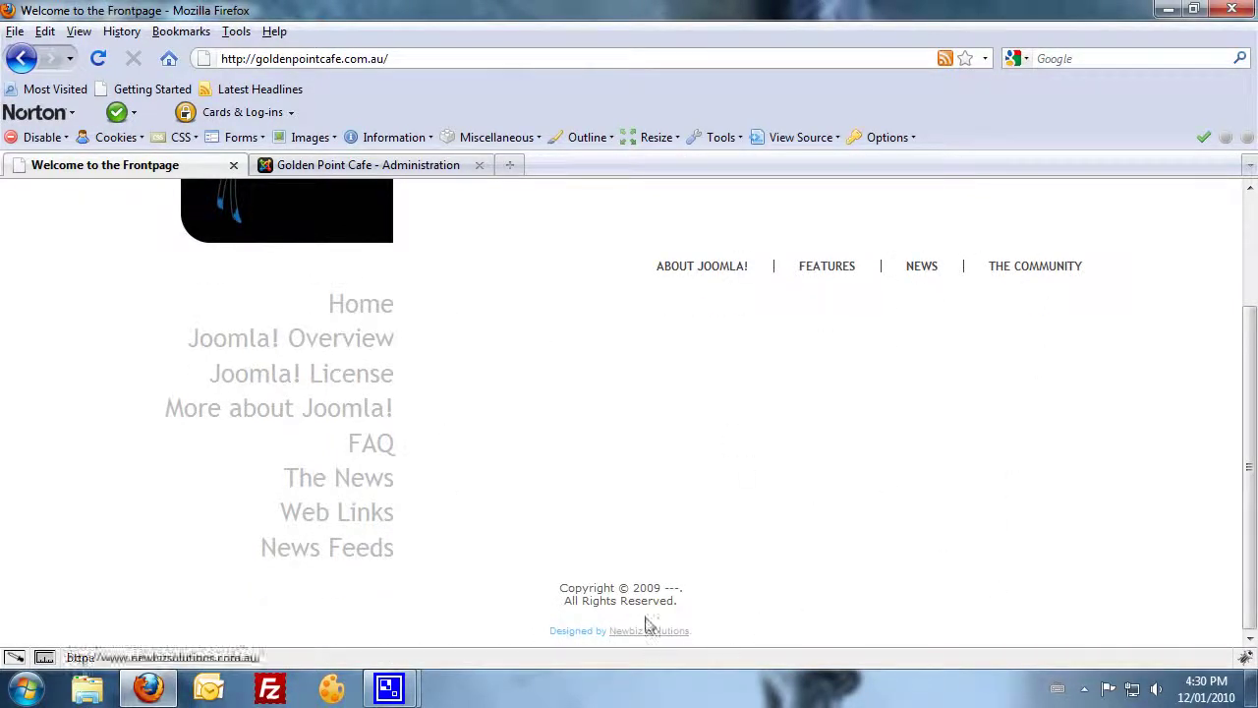
pyautogui.click(362, 168)
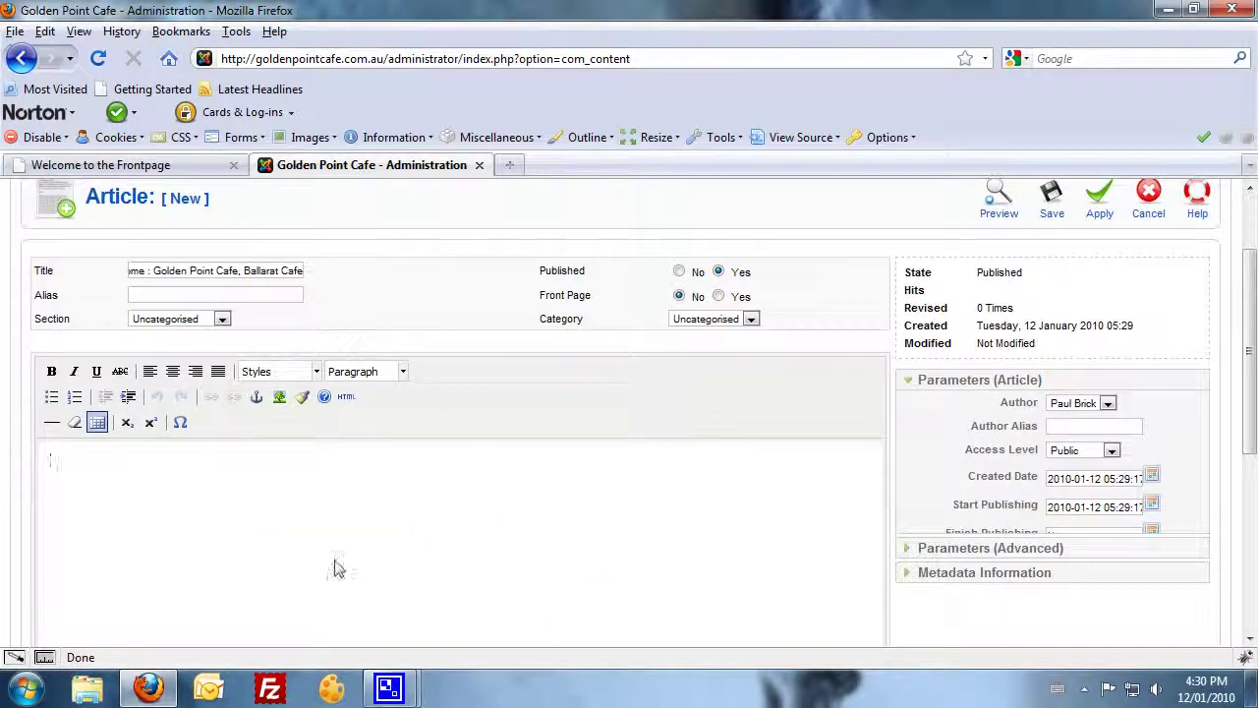
pyautogui.scroll(-4, 219, 495)
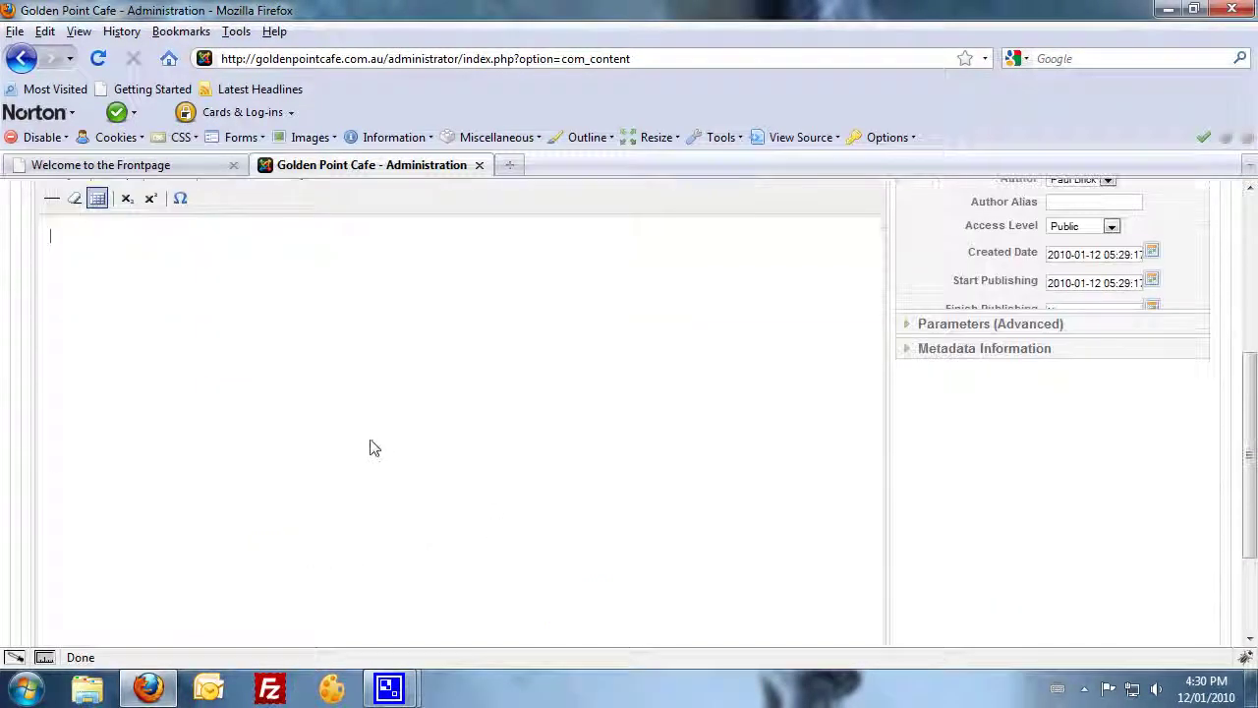
# - Measure the width and height of the front page's blank content area below the horizontal navigation, and clear the measurement
pyautogui.click(130, 169)
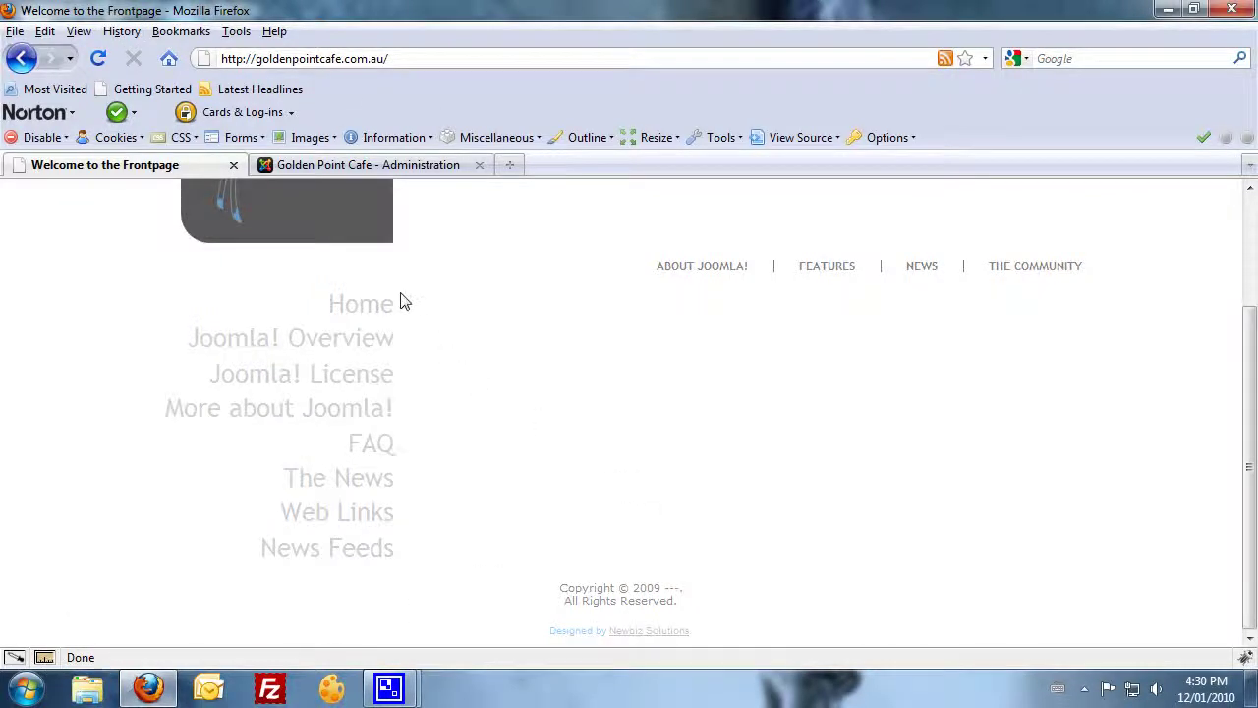
pyautogui.moveTo(419, 296); pyautogui.dragTo(1111, 583)
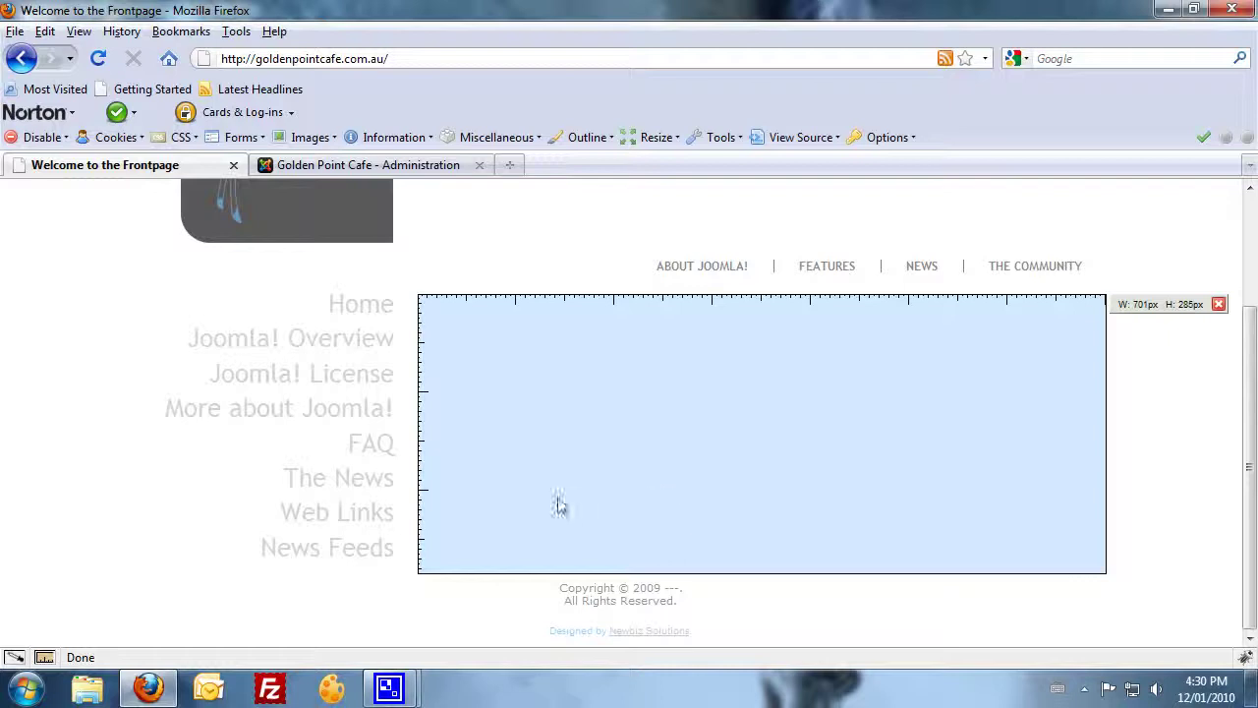
pyautogui.click(520, 382)
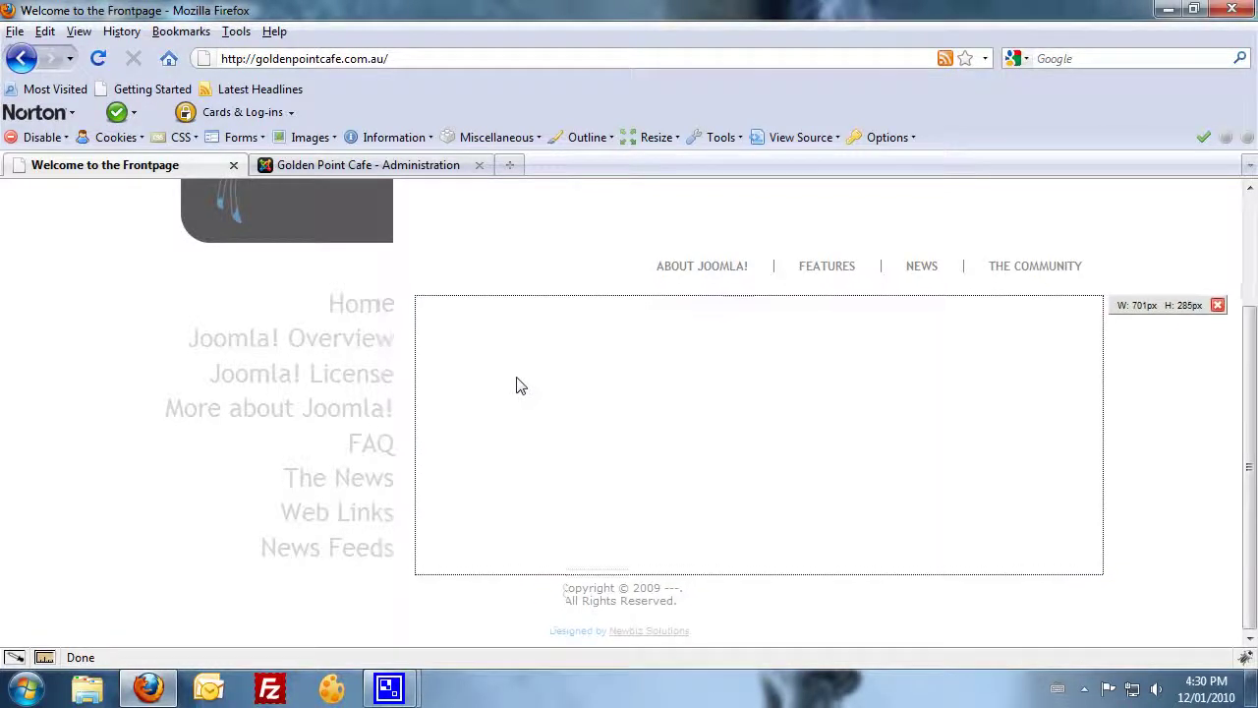
pyautogui.click(518, 382)
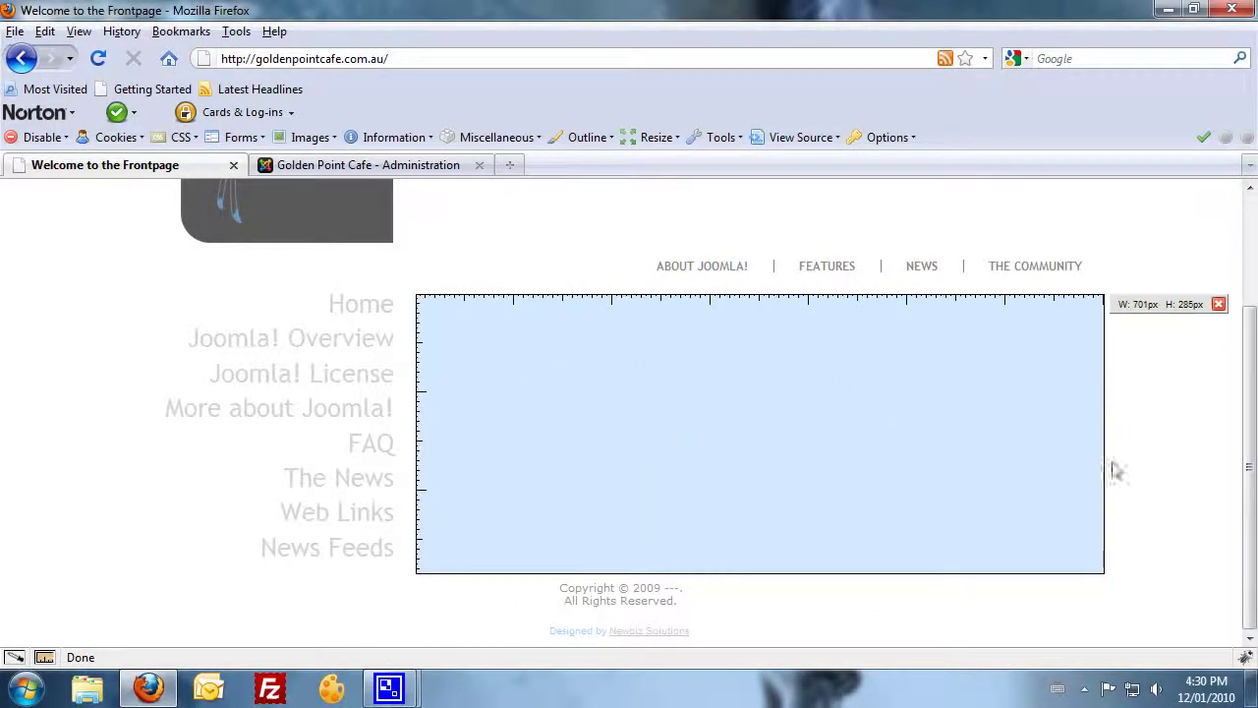
pyautogui.click(1221, 308)
pyautogui.scroll(3, 719, 423)
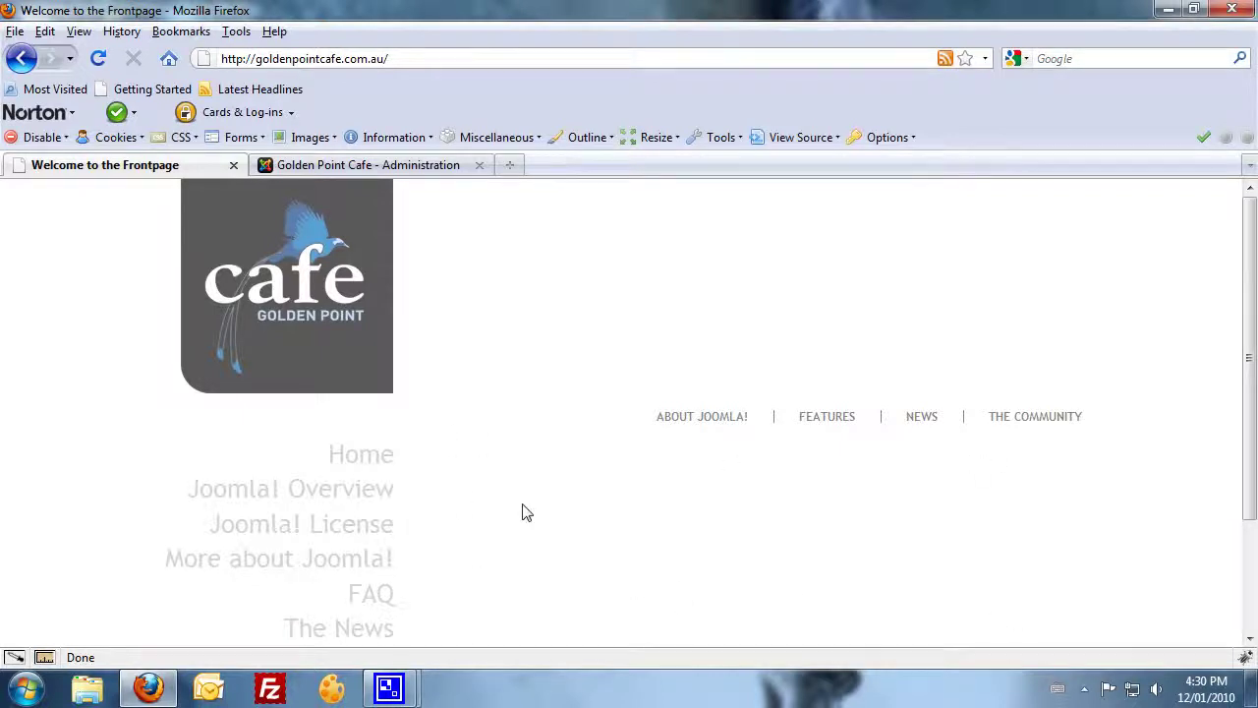
# - Return to the new article's editor and upload the "home" picture from the Website folder through the article's image insertion dialog
pyautogui.scroll(-3, 495, 499)
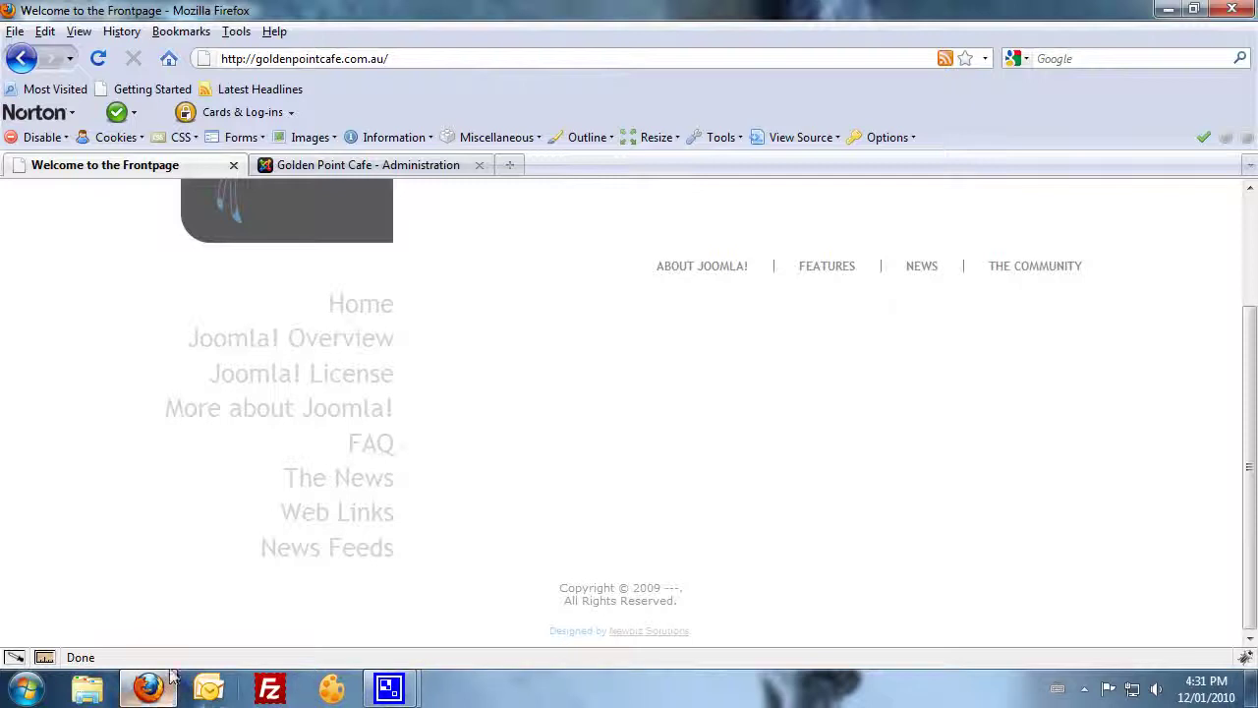
pyautogui.click(319, 164)
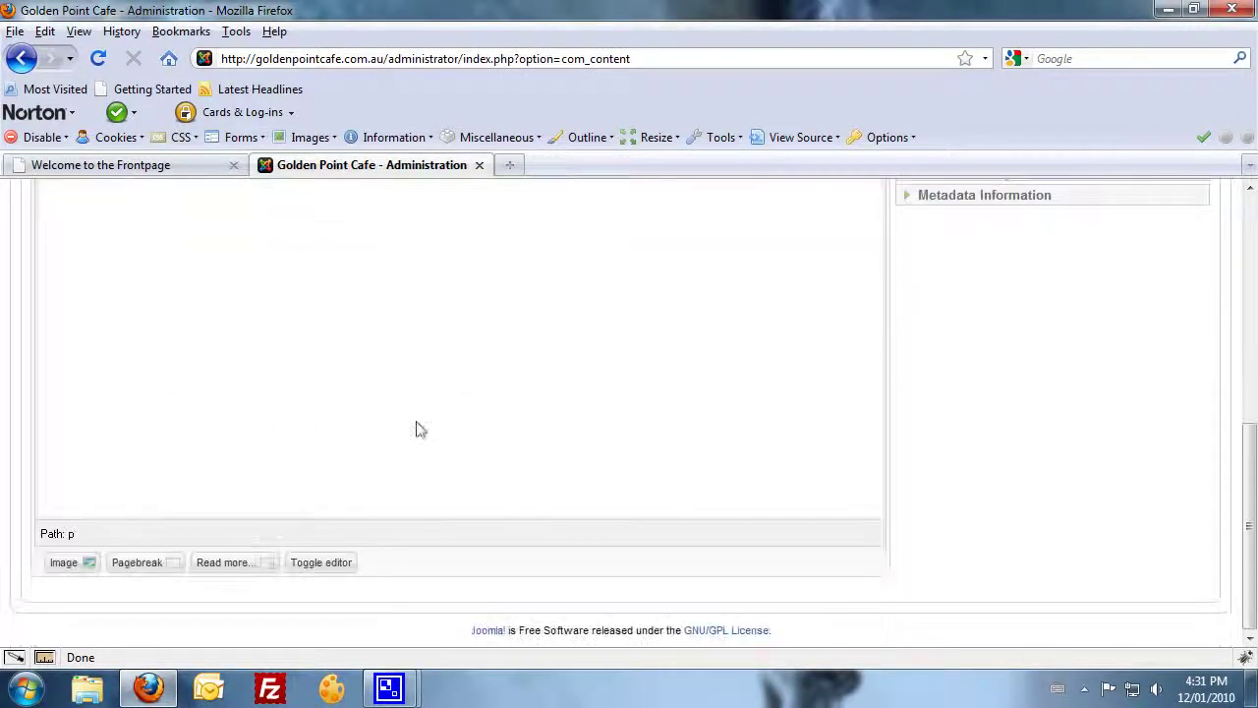
pyautogui.scroll(-3, 98, 317)
pyautogui.click(63, 563)
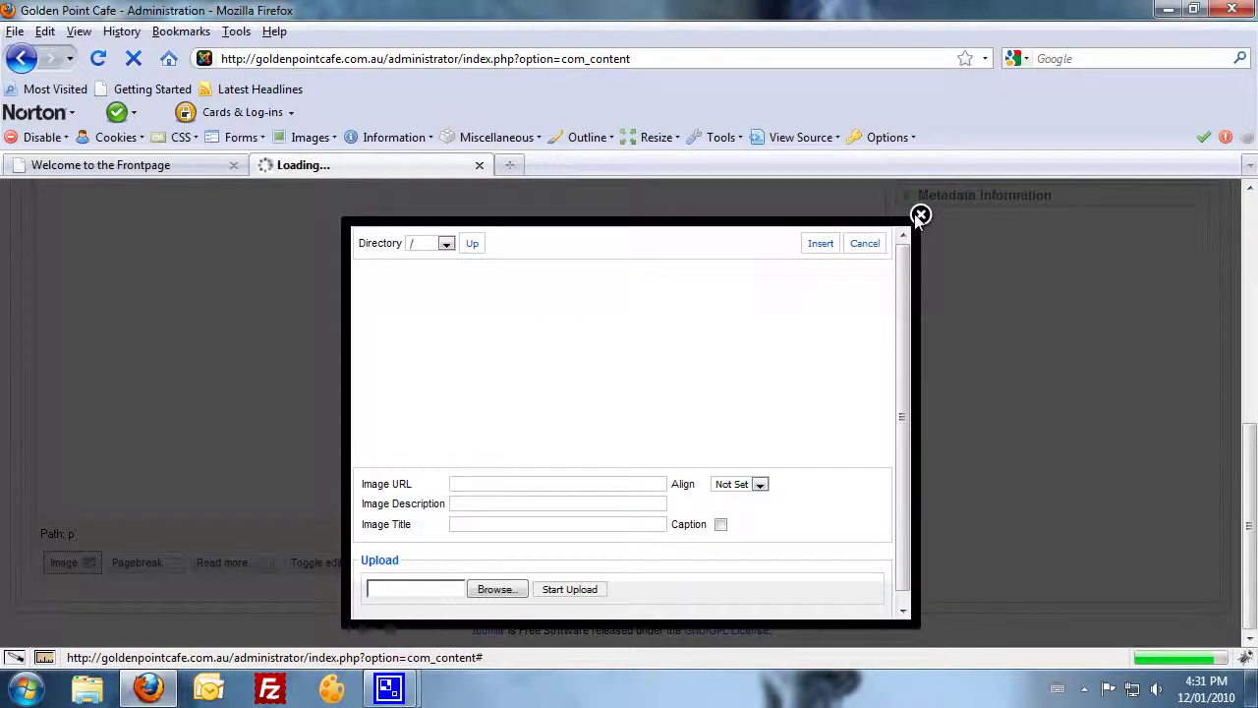
pyautogui.click(865, 244)
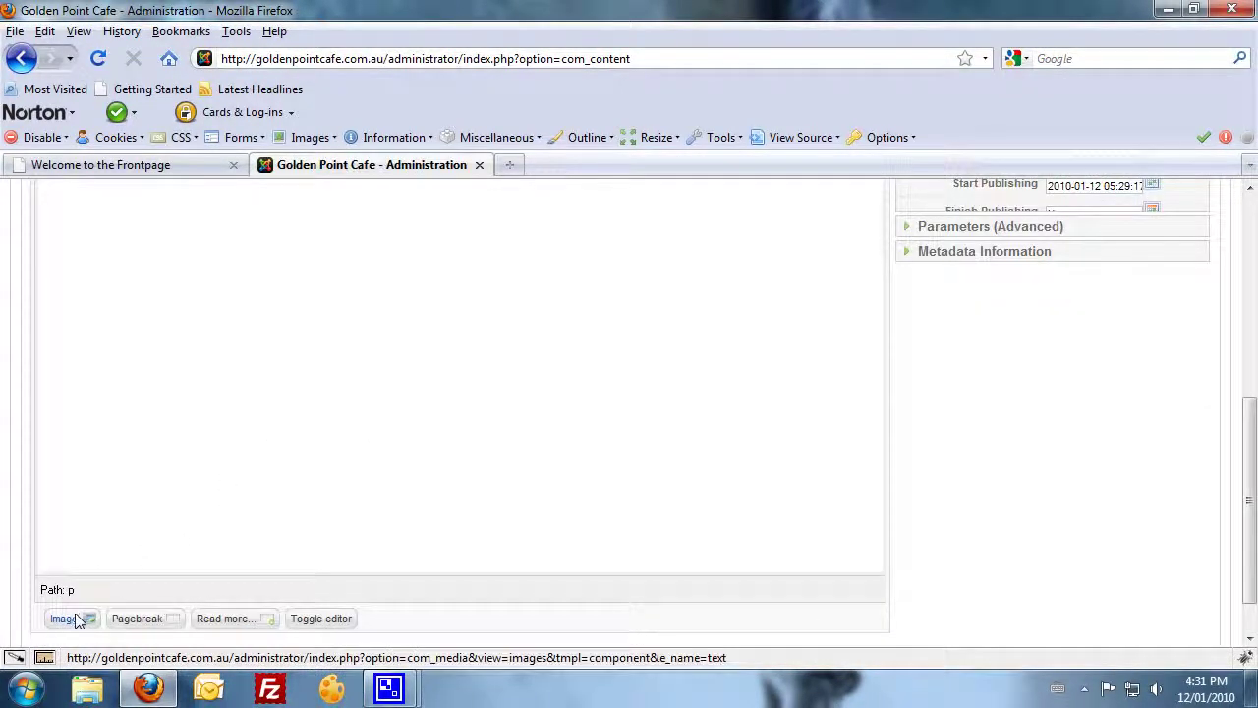
pyautogui.click(79, 621)
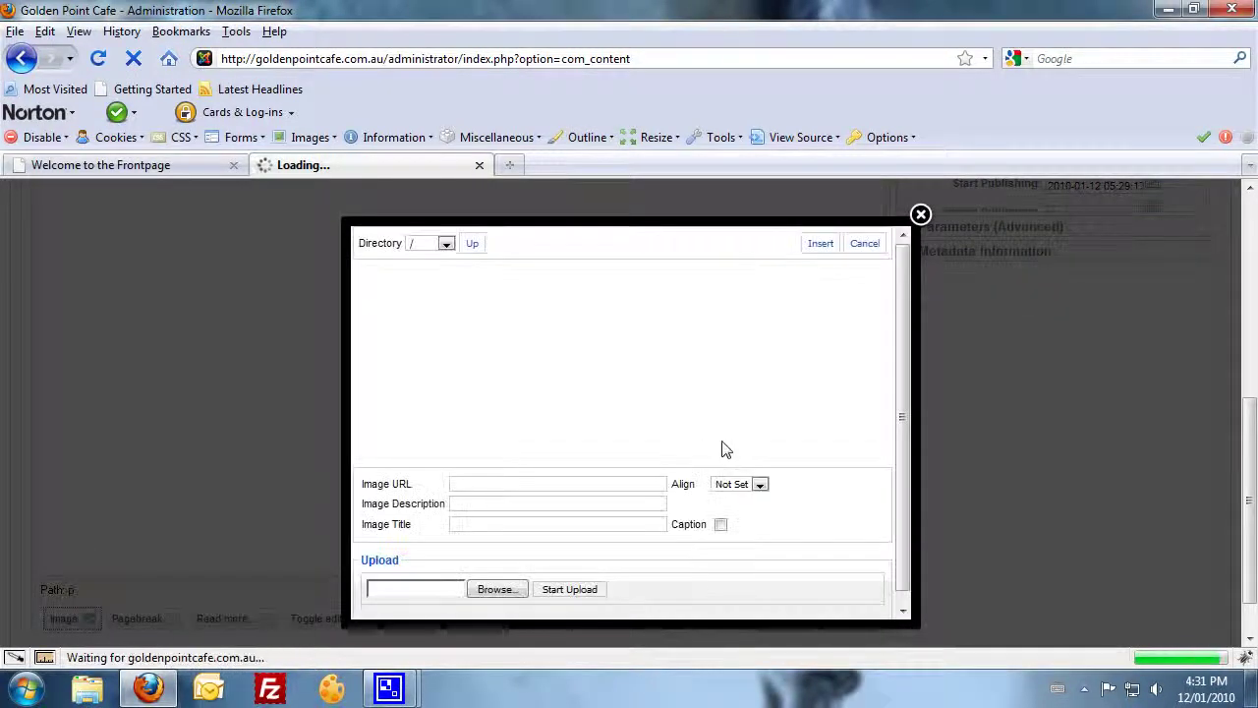
pyautogui.click(494, 589)
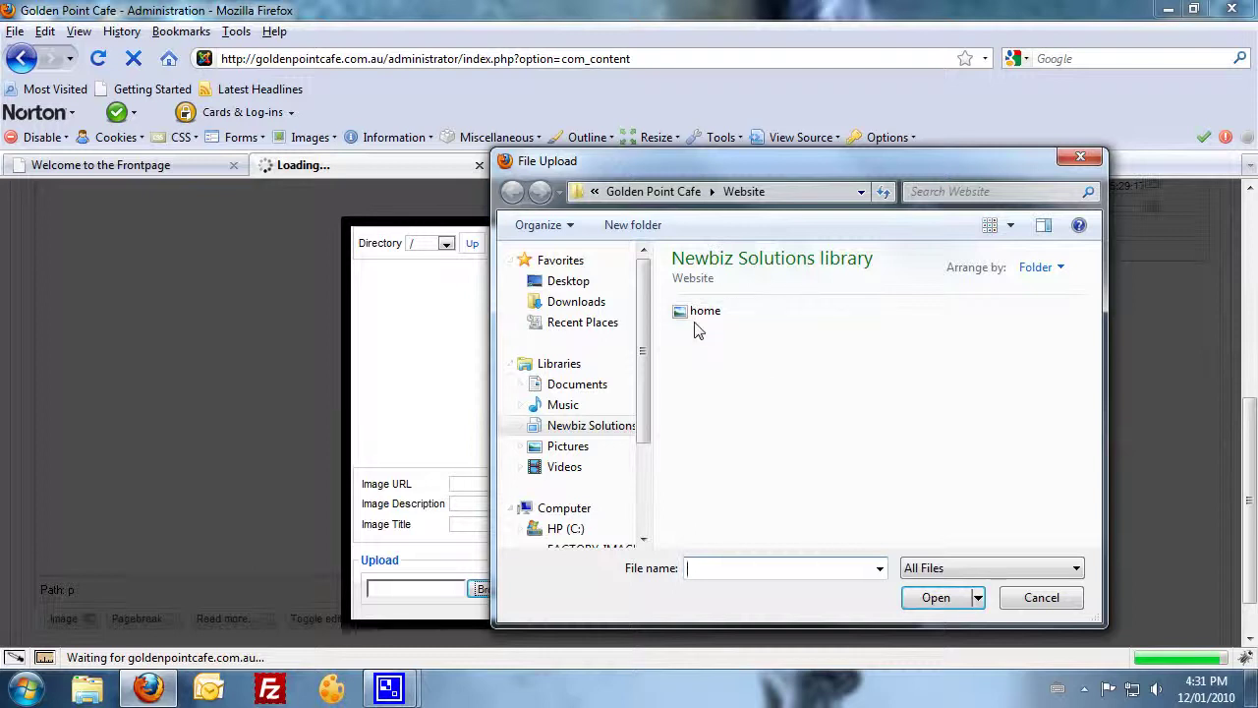
pyautogui.click(698, 313)
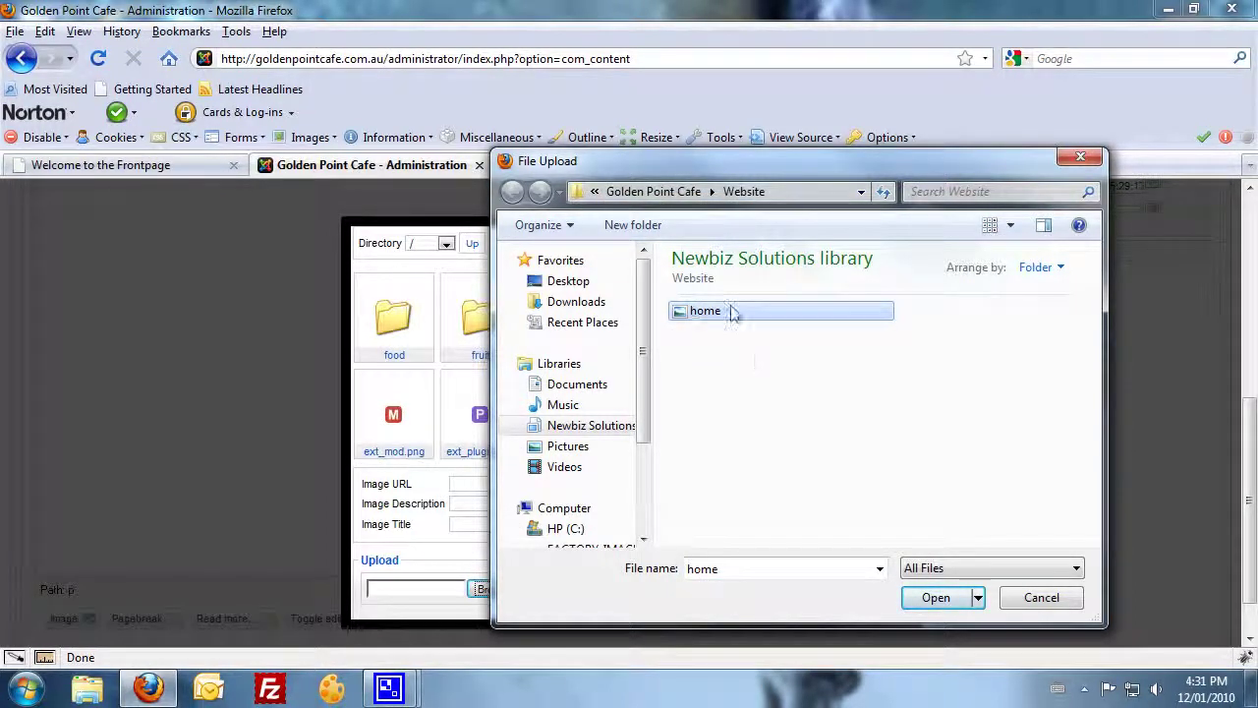
pyautogui.click(929, 594)
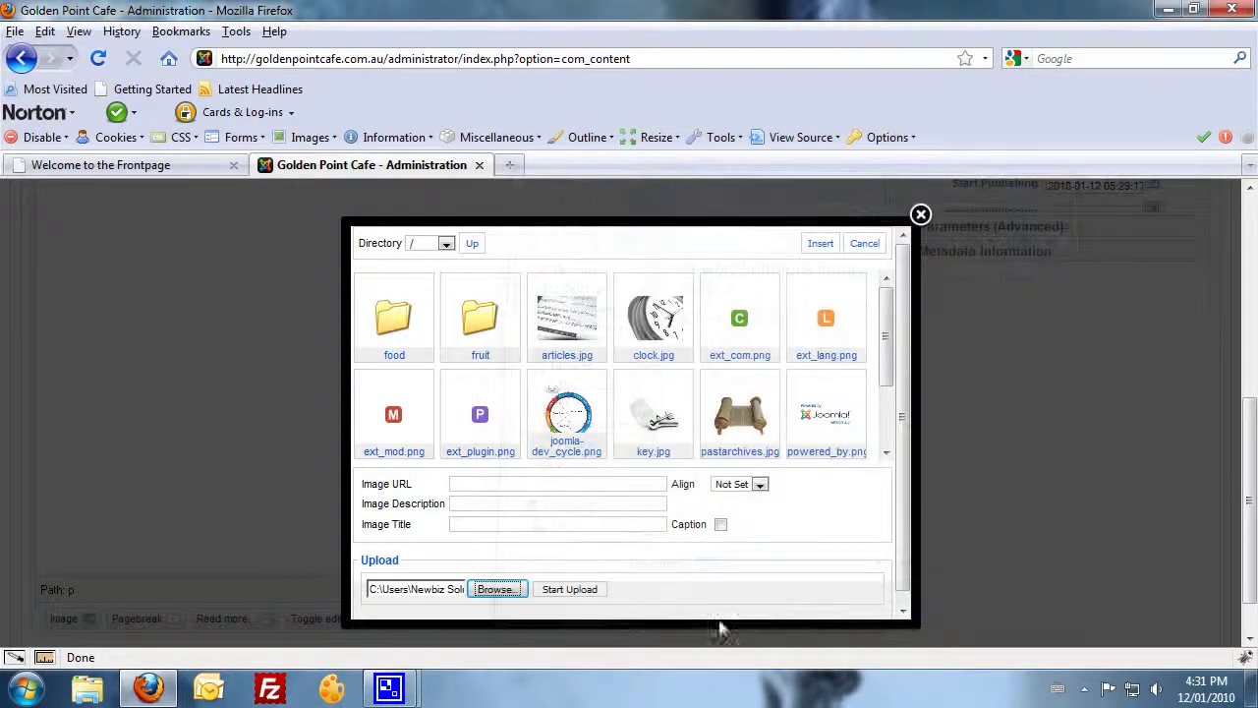
pyautogui.click(582, 592)
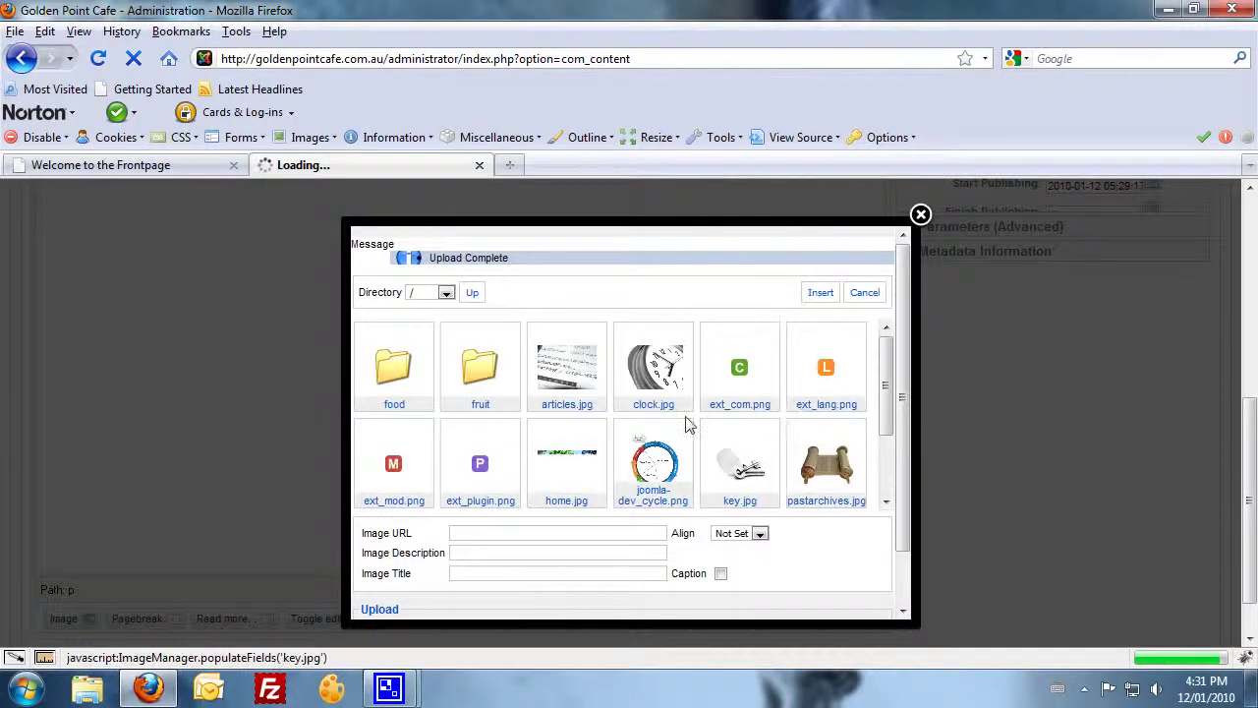
# - Insert home.jpg into the article body and place the cursor on a new line beneath the picture
pyautogui.click(580, 469)
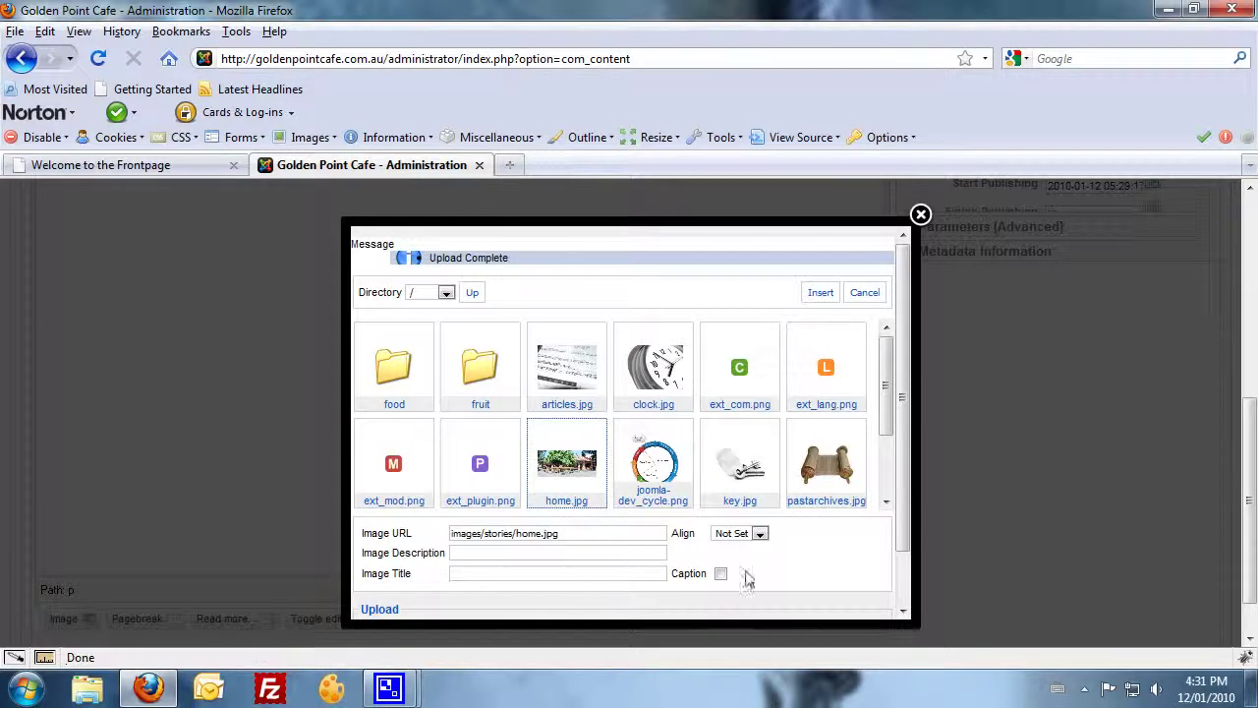
pyautogui.click(820, 293)
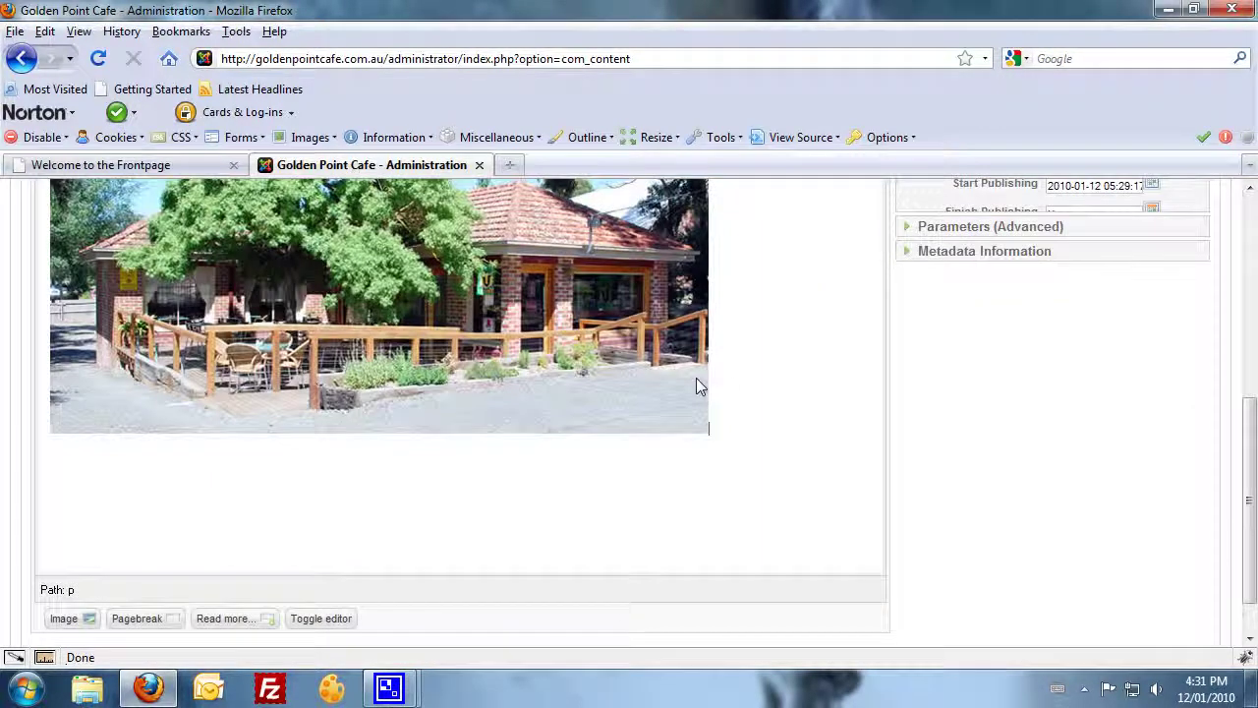
pyautogui.scroll(3, 703, 387)
pyautogui.scroll(-1, 727, 394)
pyautogui.scroll(-3, 728, 394)
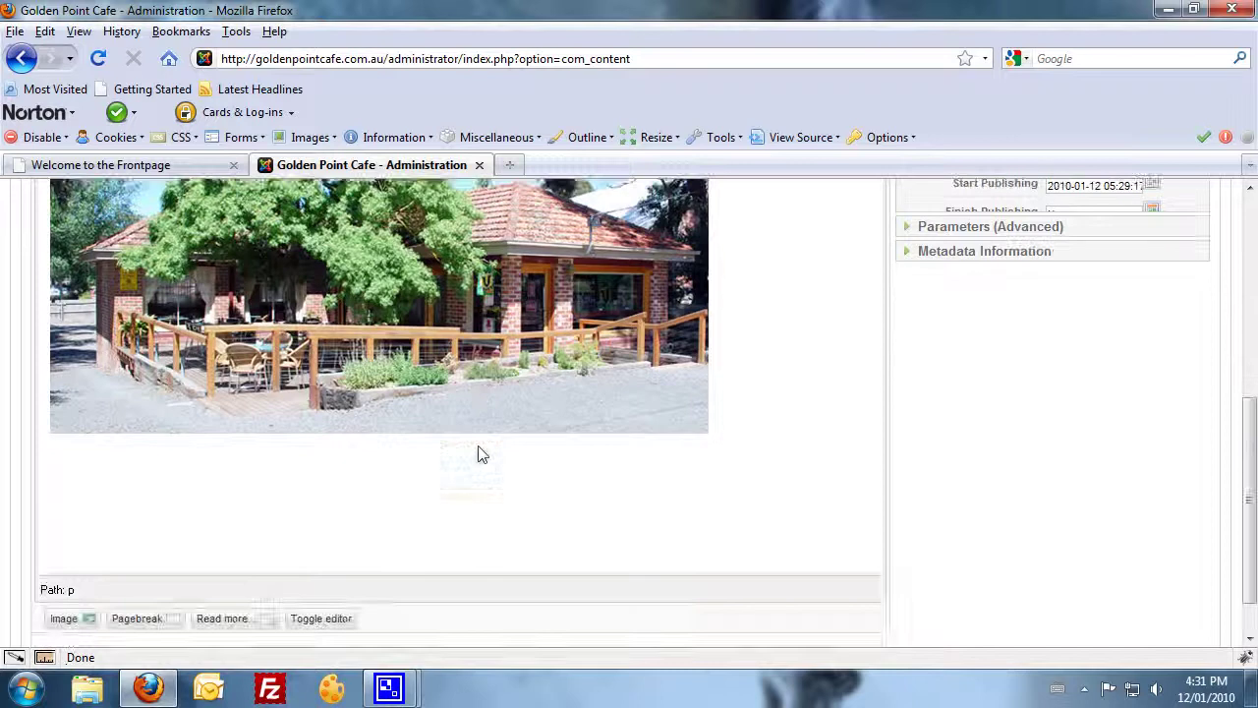
pyautogui.scroll(3, 344, 394)
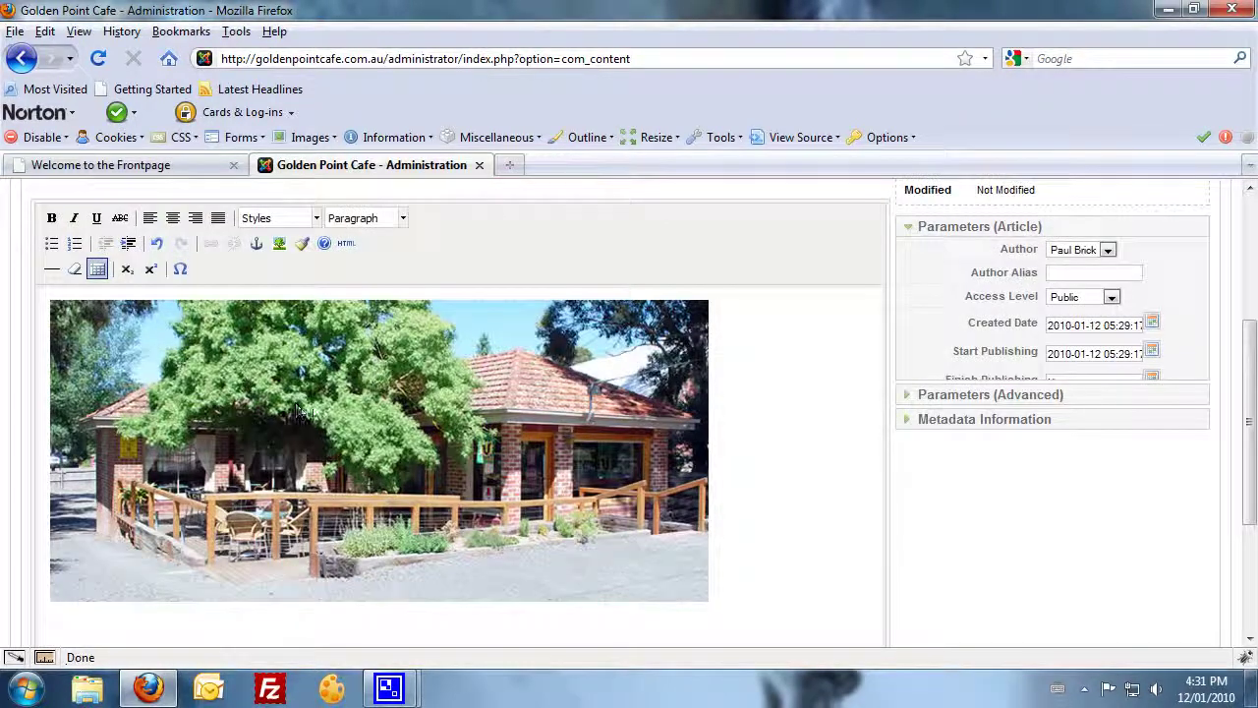
pyautogui.scroll(1, 736, 365)
pyautogui.scroll(-3, 753, 443)
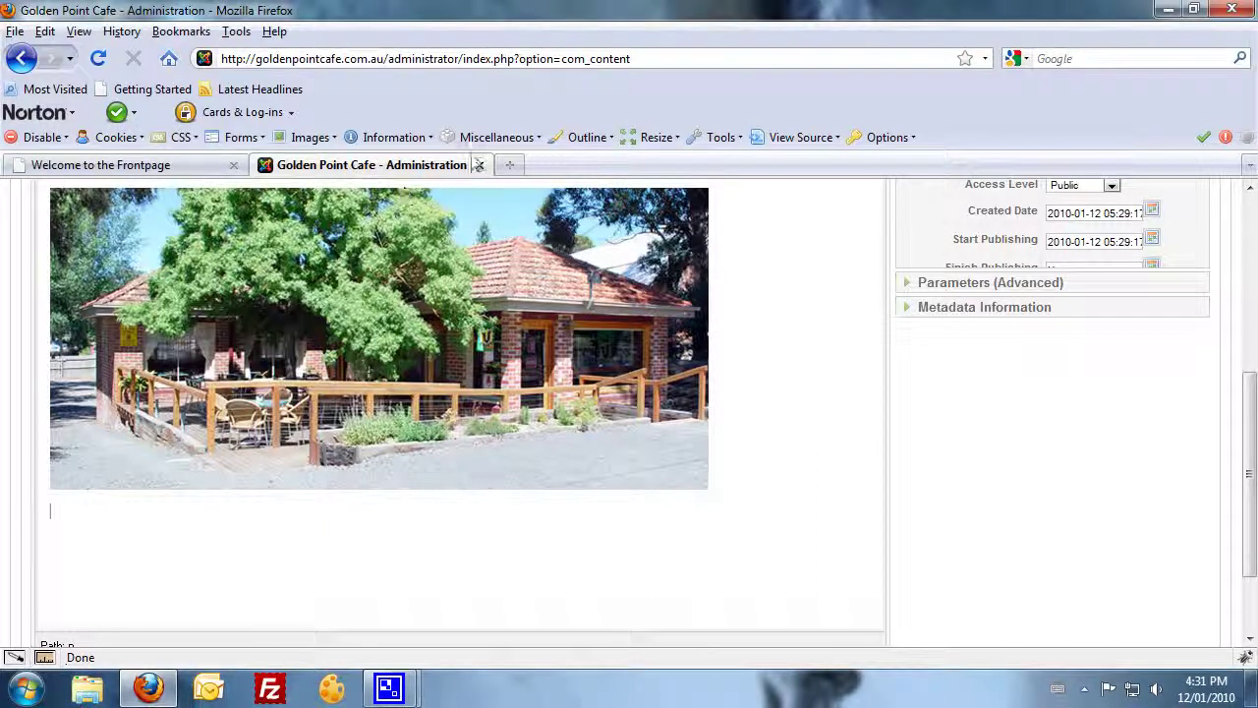
# - Search the web for "lorem" in a new browser tab and open the lipsum.com generator site
pyautogui.click(512, 166)
pyautogui.click(1100, 60)
pyautogui.write('lorem')
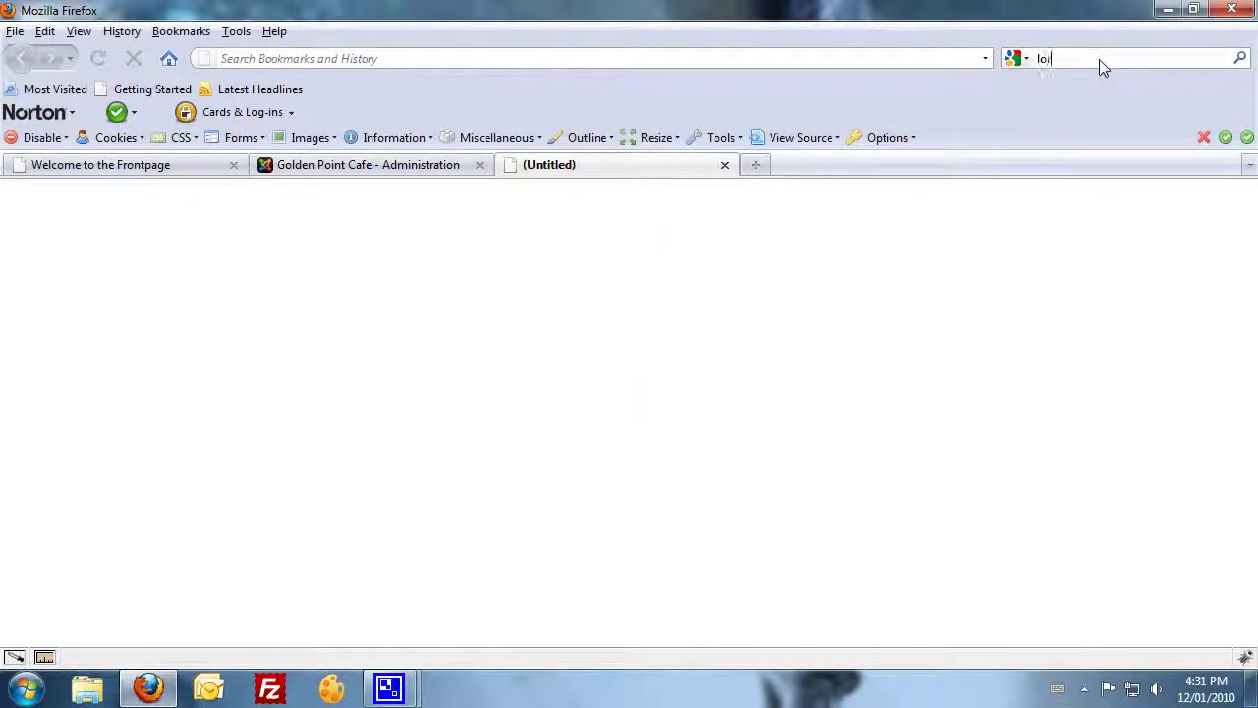
pyautogui.press('Return')
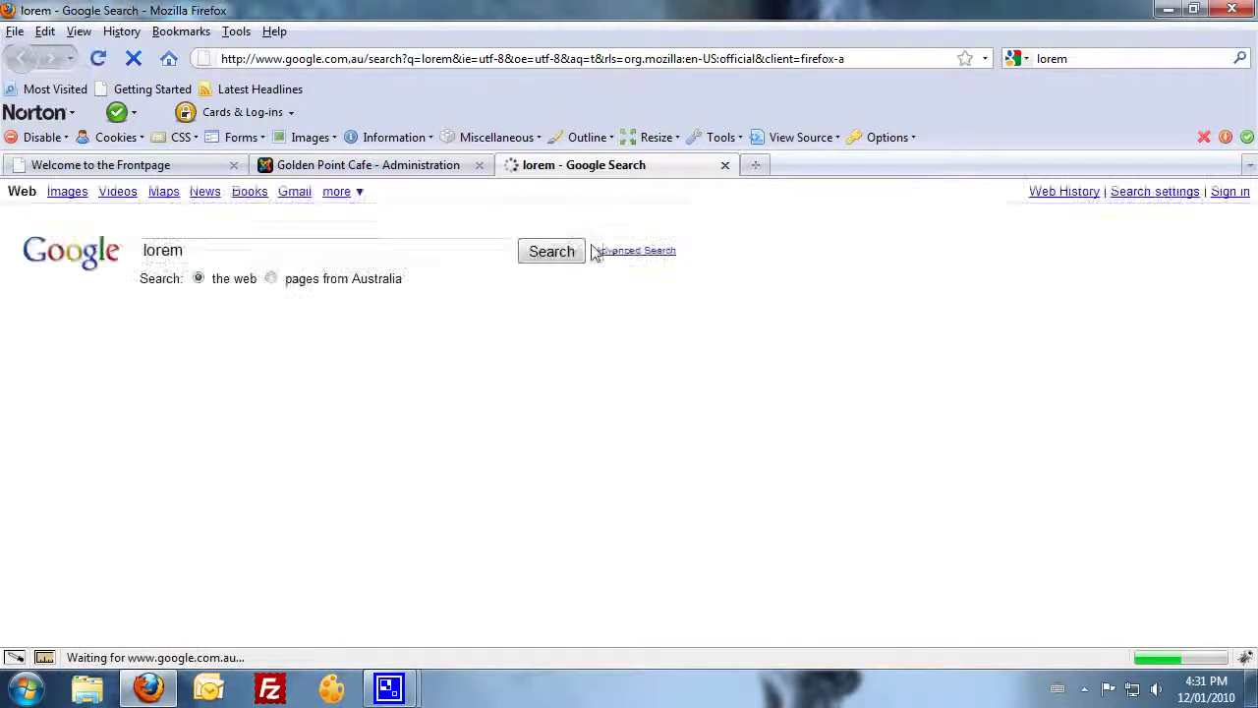
pyautogui.click(180, 365)
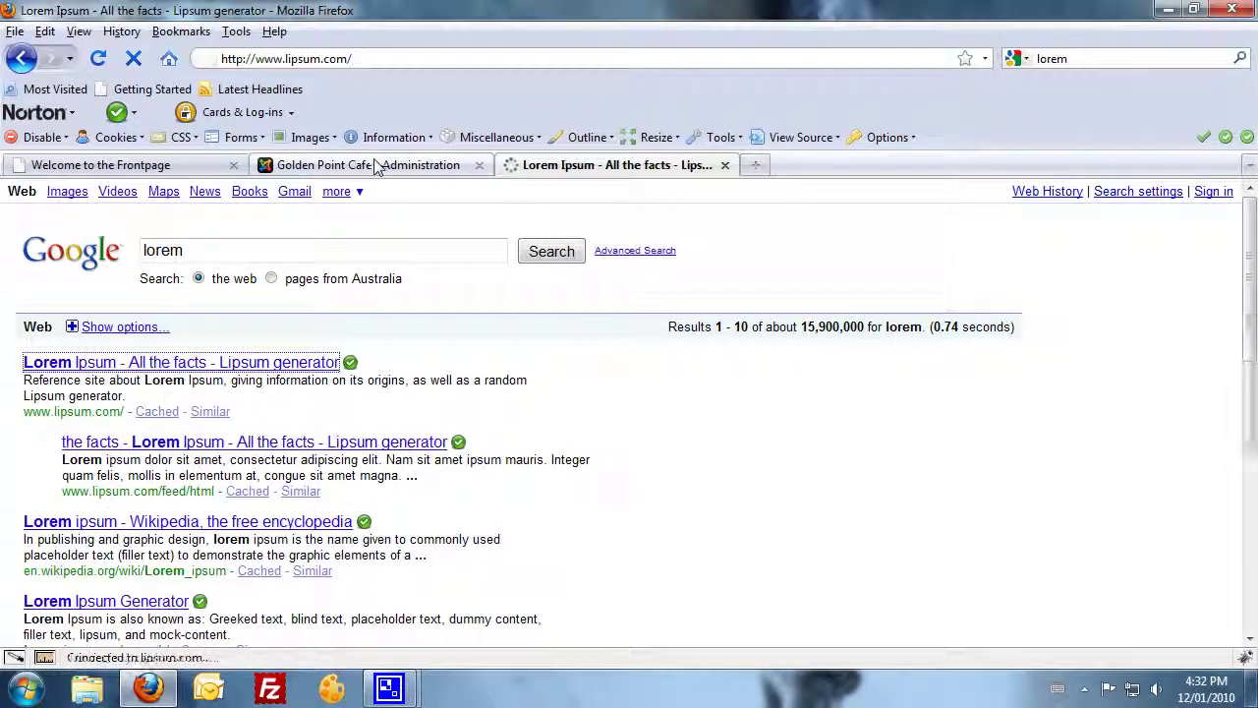
# - Generate five paragraphs of Lorem Ipsum placeholder text and copy all of them
pyautogui.scroll(-4, 548, 565)
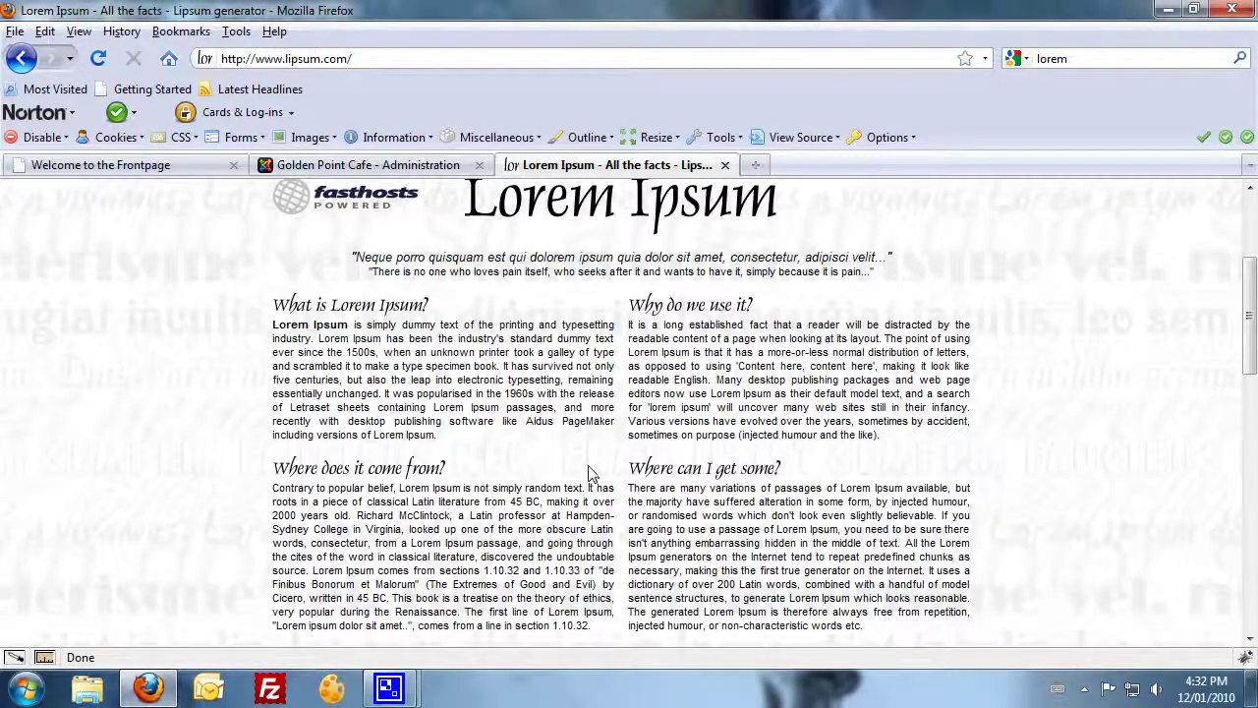
pyautogui.scroll(-3, 547, 476)
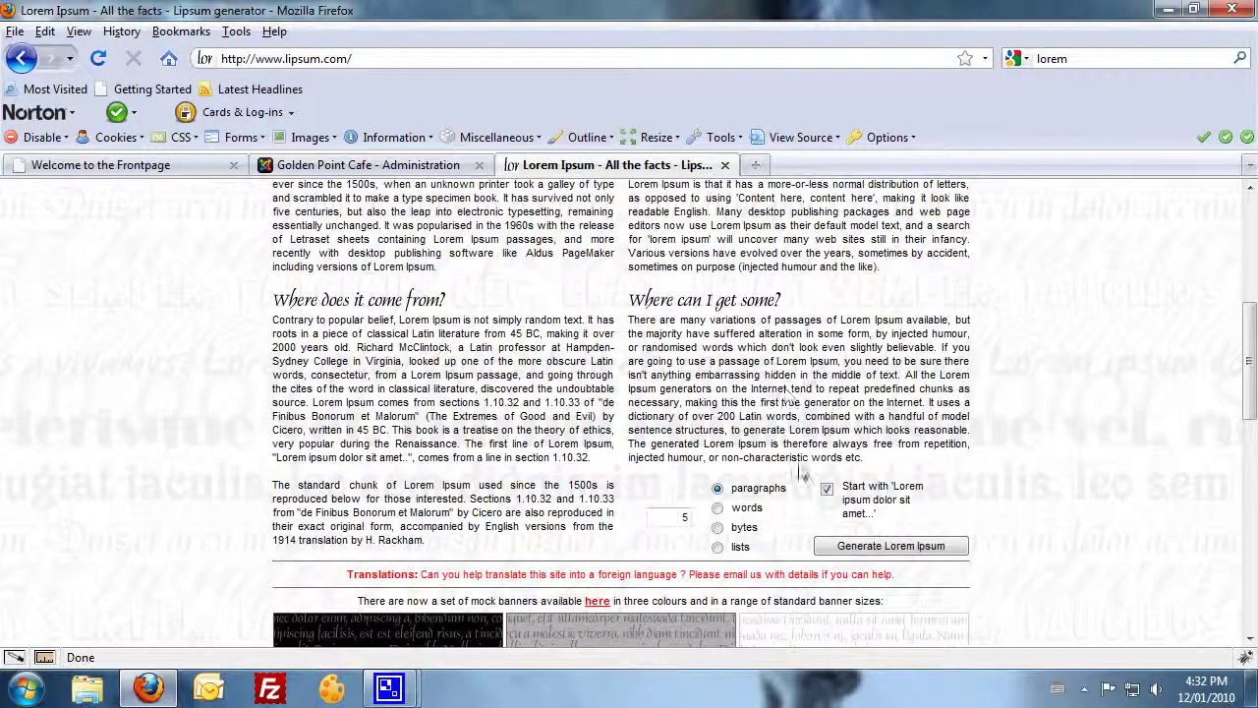
pyautogui.click(861, 548)
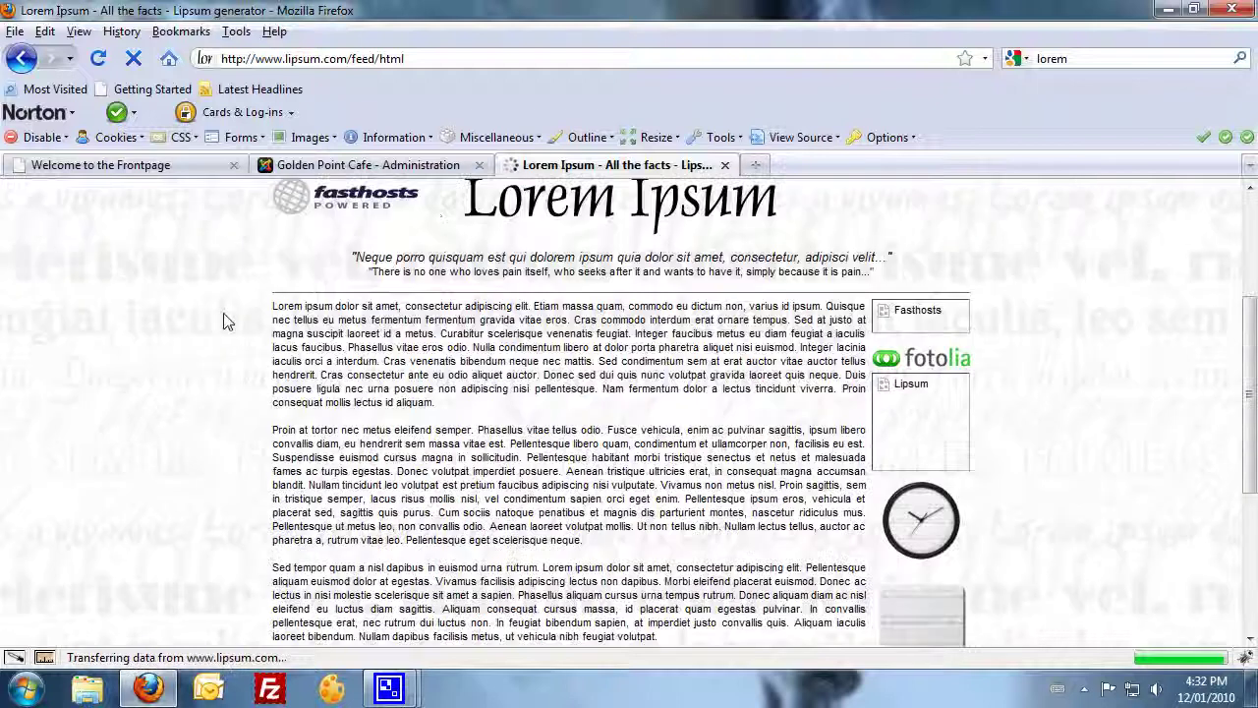
pyautogui.moveTo(273, 305); pyautogui.dragTo(795, 572)
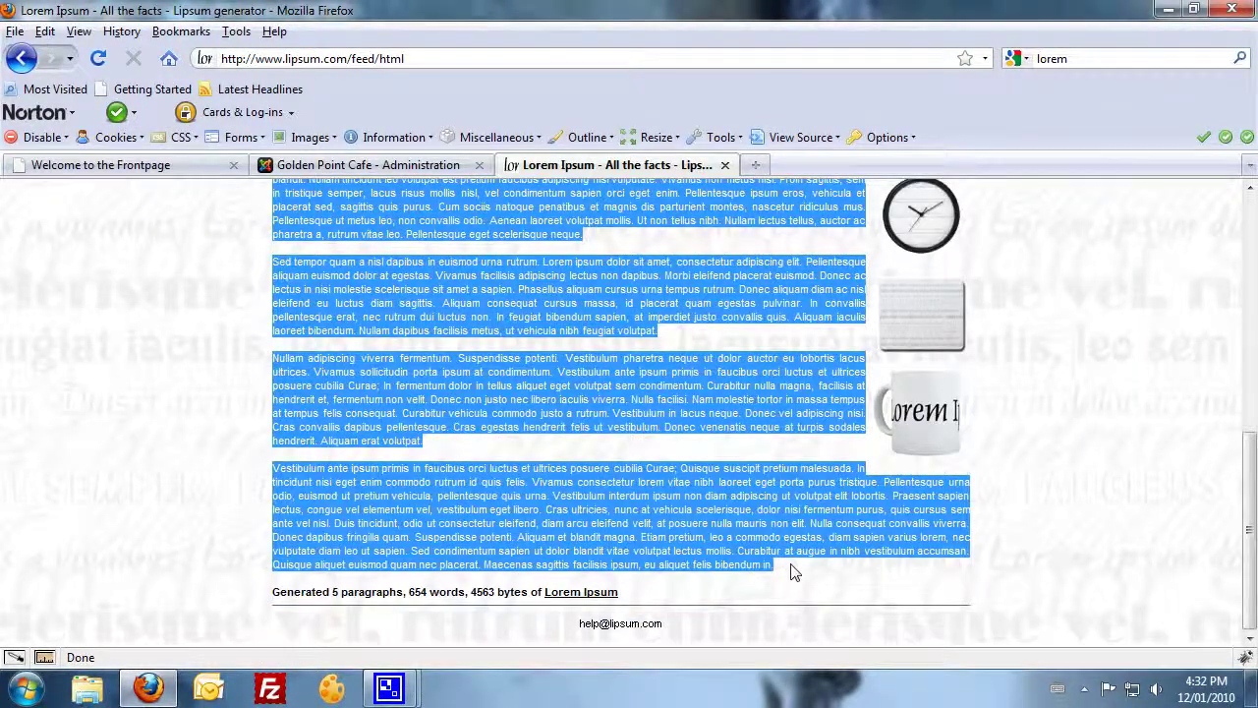
# - Go back to the article being edited and paste the copied Lorem Ipsum paragraphs below the cafe picture
pyautogui.click(100, 164)
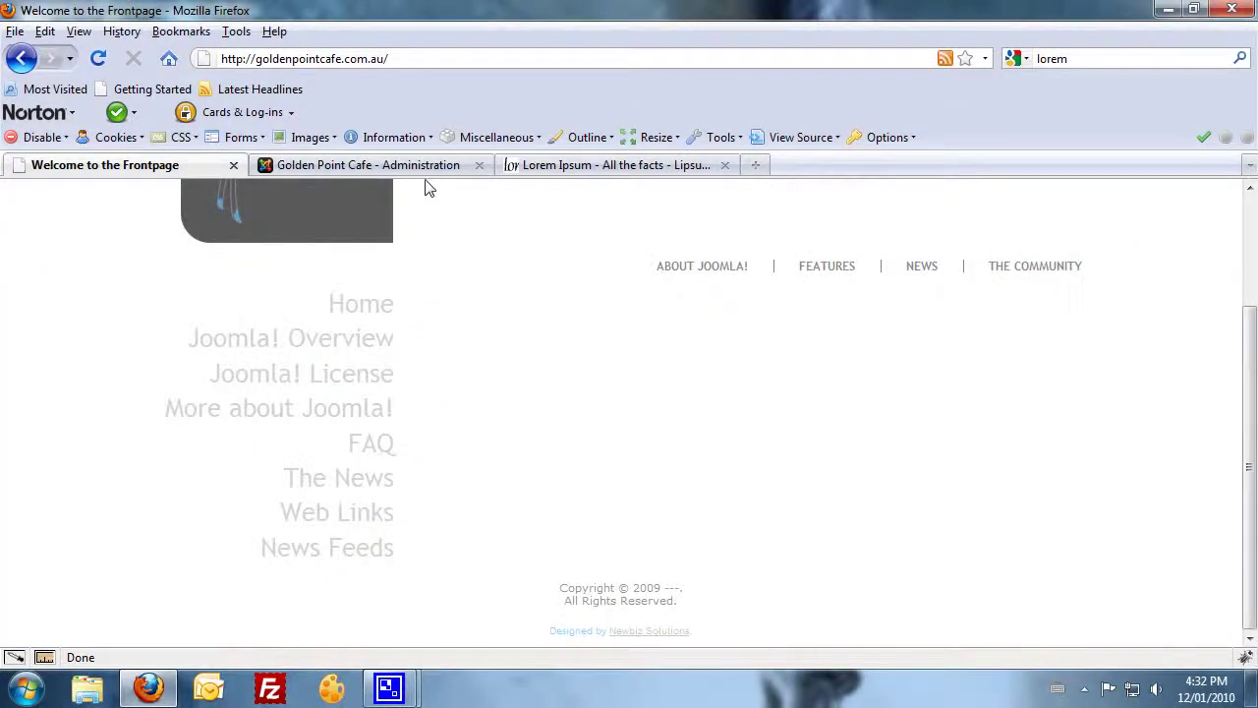
pyautogui.click(428, 166)
pyautogui.rightClick(115, 541)
pyautogui.click(177, 337)
pyautogui.scroll(10, 706, 454)
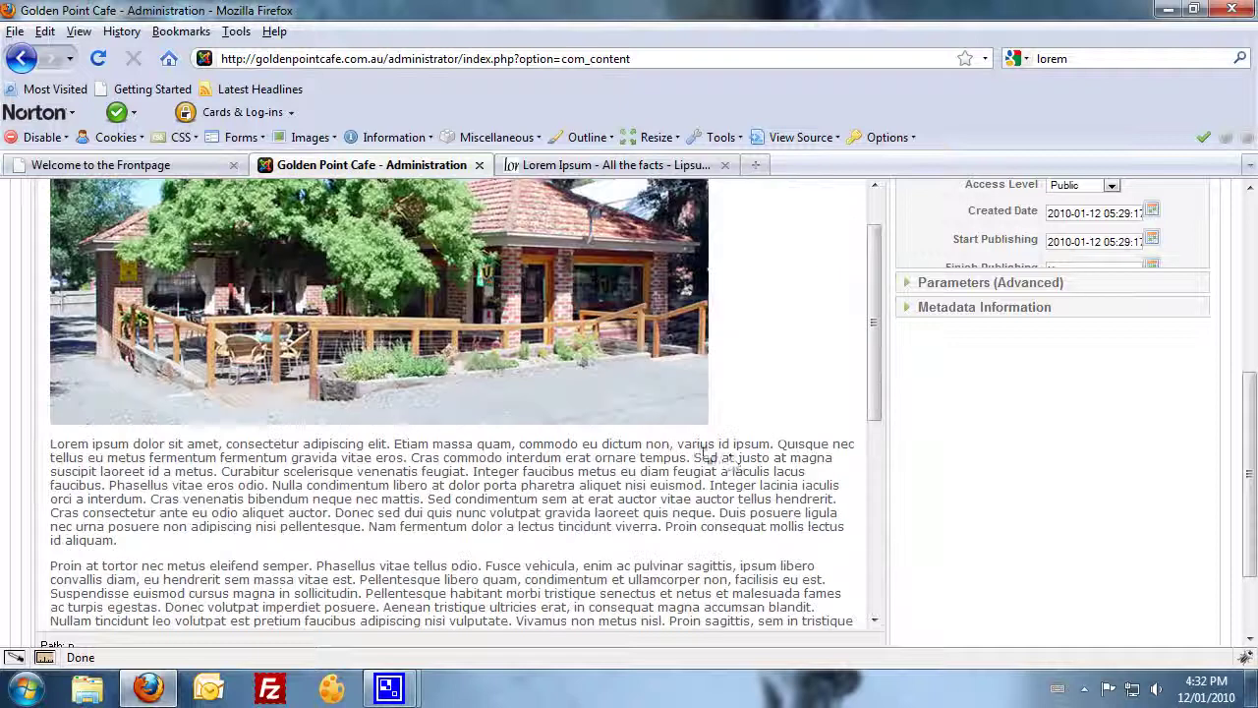
# - Save the welcome article and enable it for the Front Page in the Article Manager
pyautogui.scroll(5, 989, 462)
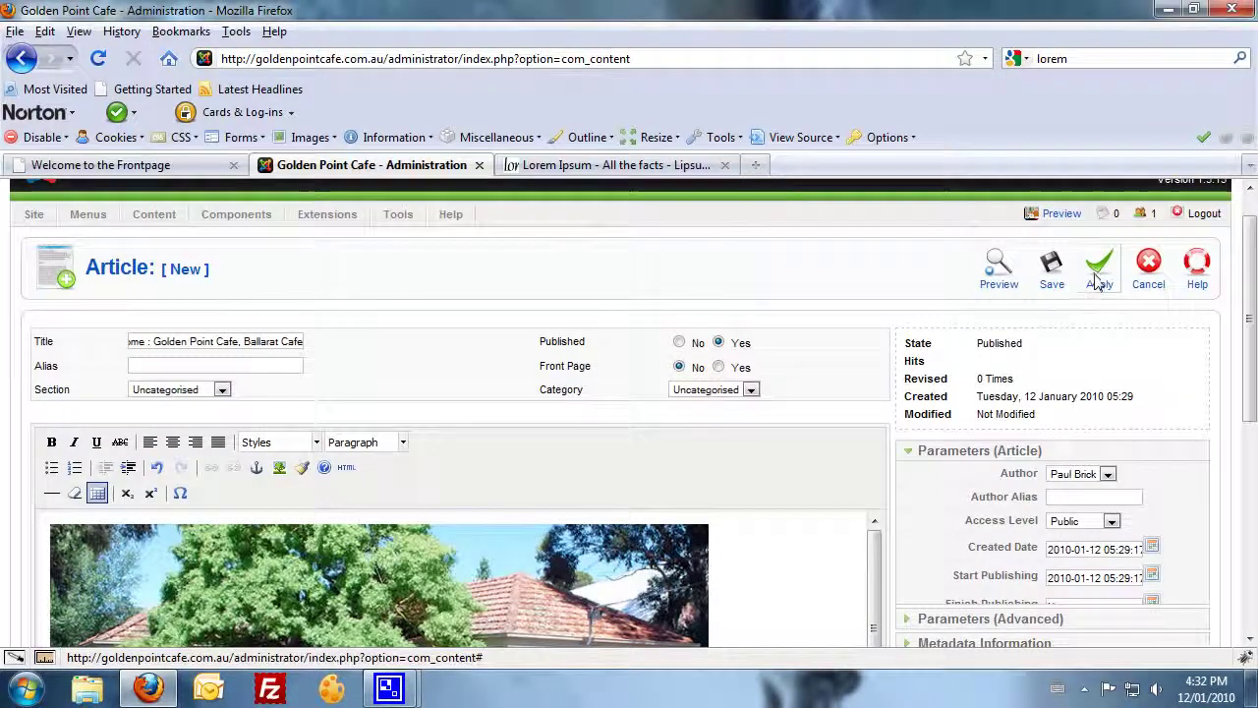
pyautogui.click(1050, 273)
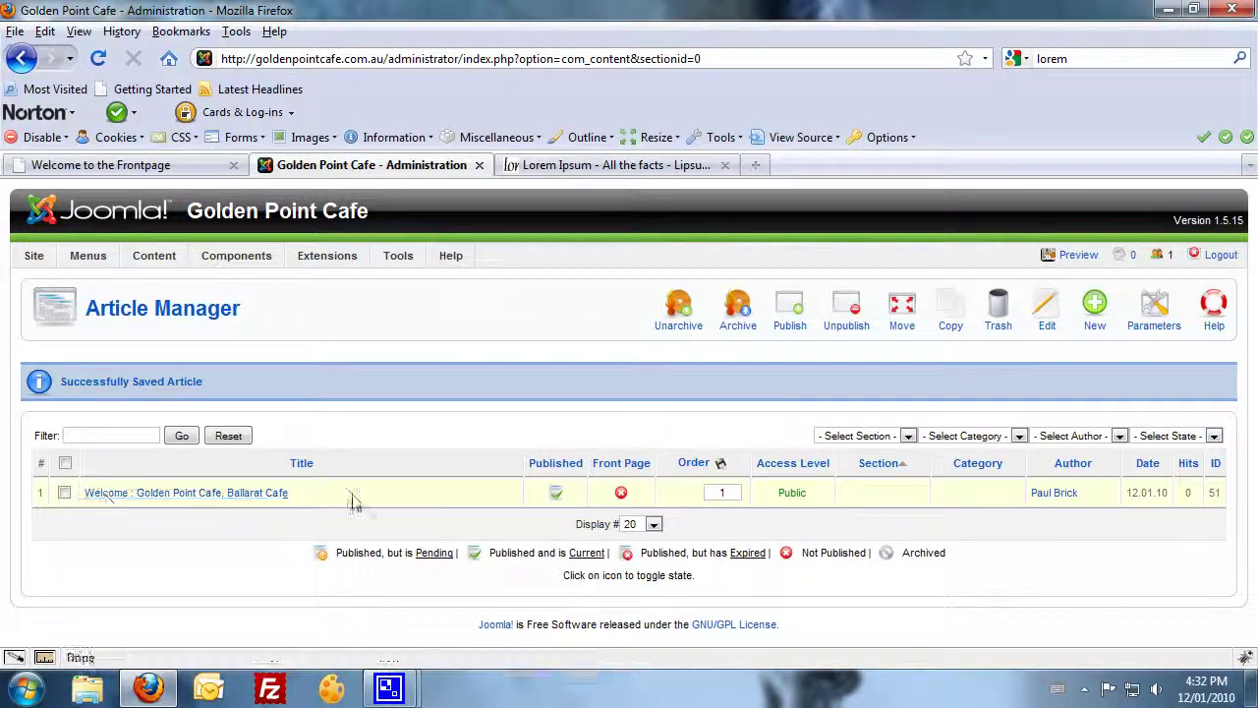
pyautogui.click(622, 492)
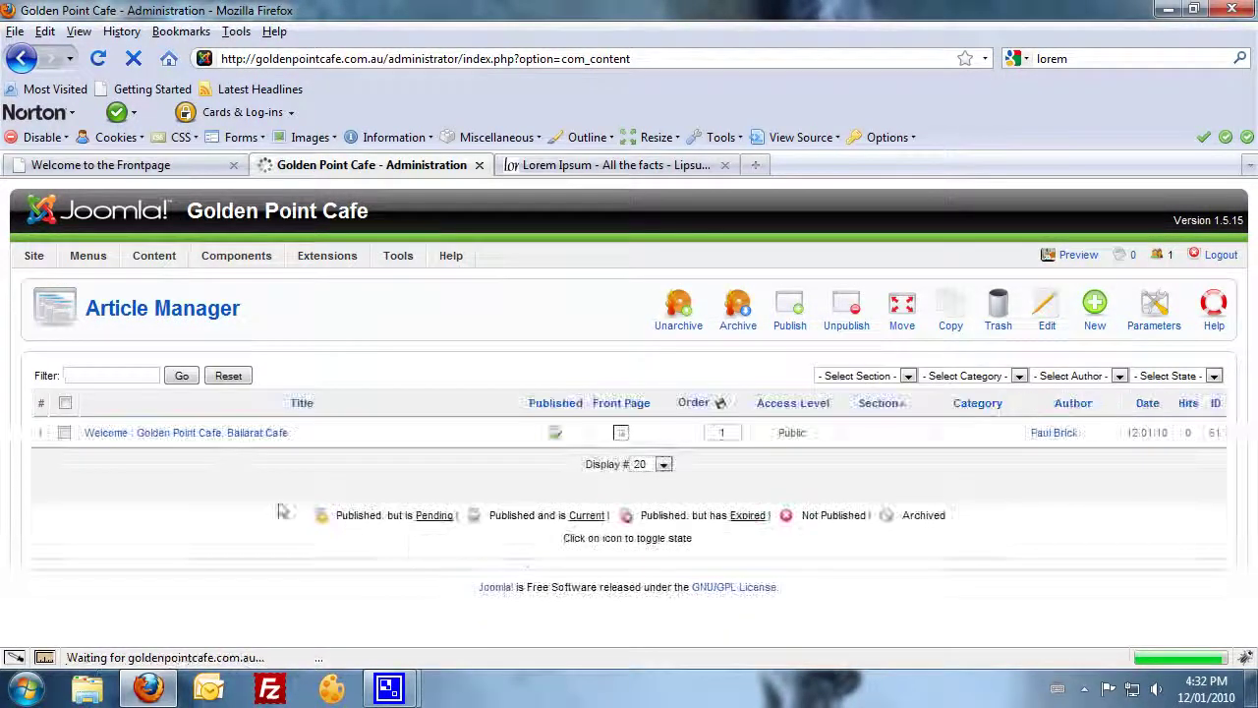
# - Reload the site's front page and examine how the welcome article's picture and text fit below the horizontal navigation
pyautogui.click(89, 166)
pyautogui.click(98, 58)
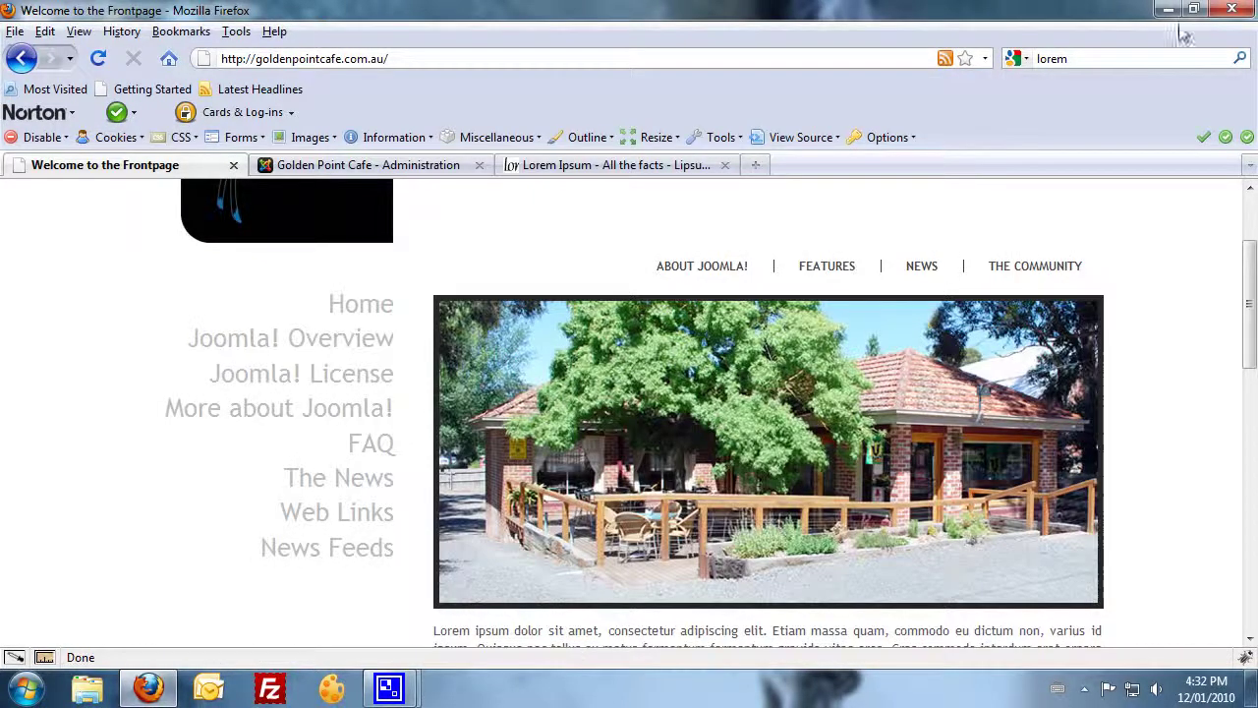
pyautogui.scroll(3, 766, 378)
pyautogui.scroll(-8, 580, 357)
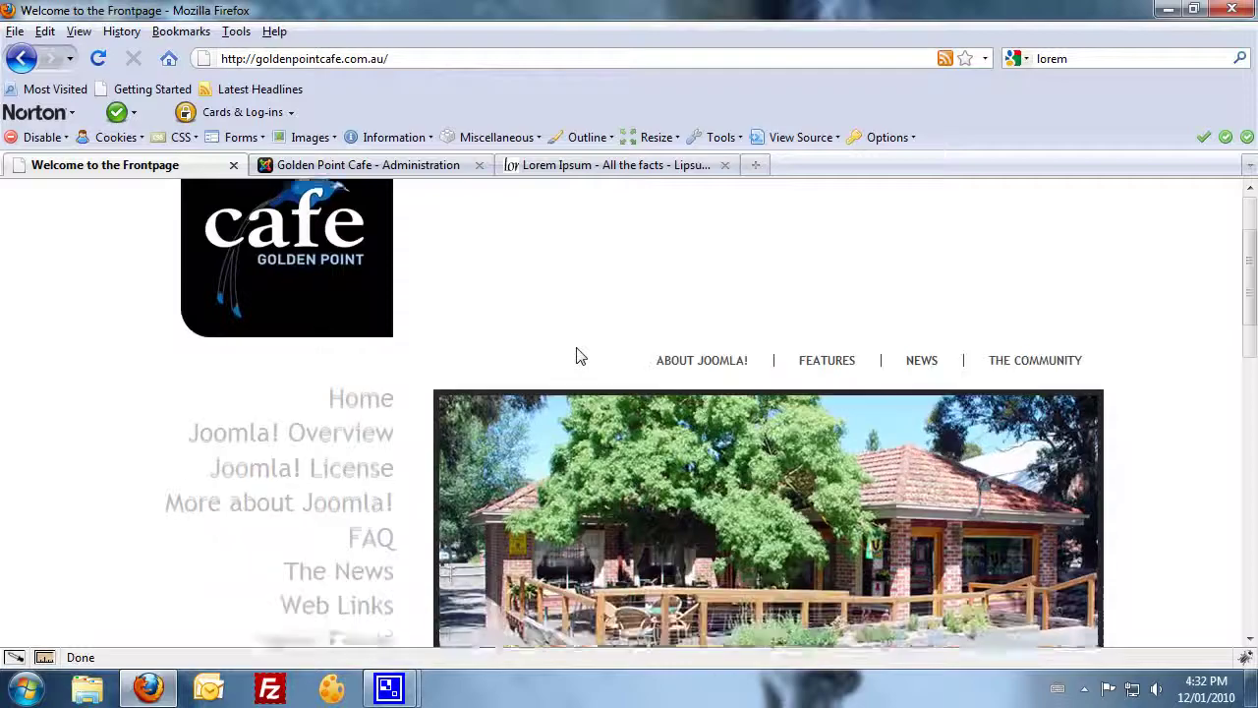
pyautogui.scroll(-15, 548, 422)
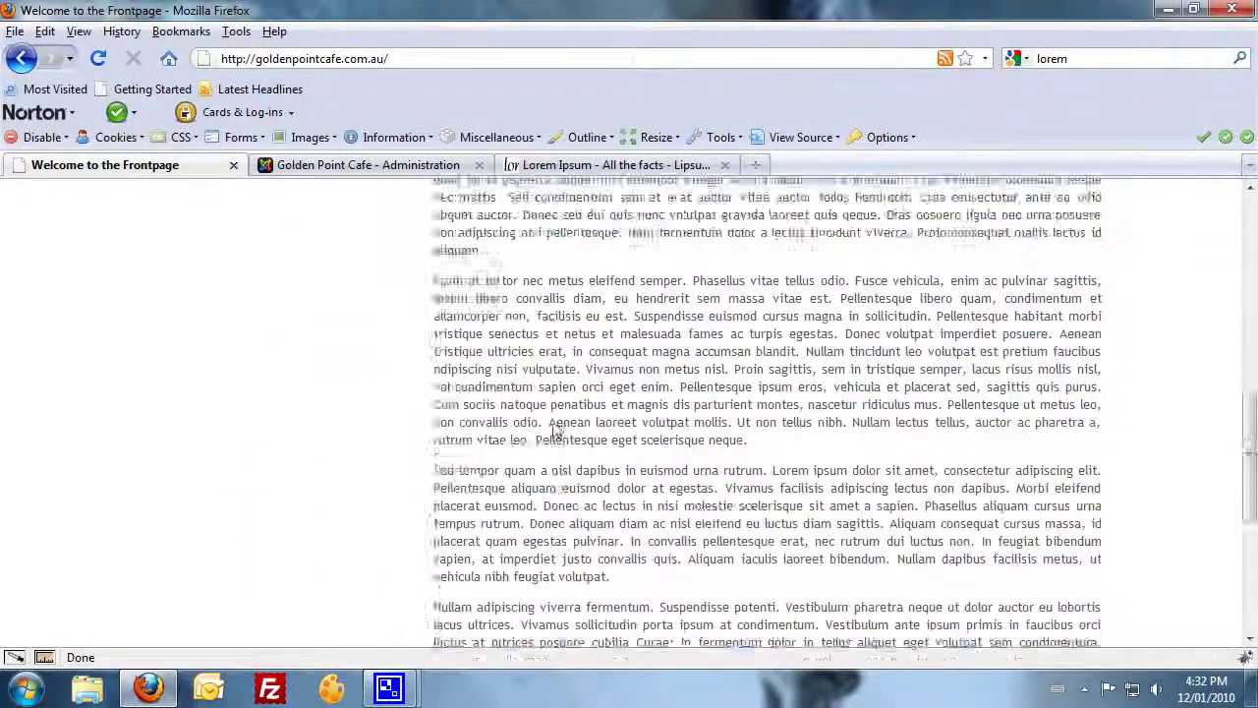
pyautogui.scroll(10, 596, 422)
pyautogui.scroll(10, 595, 423)
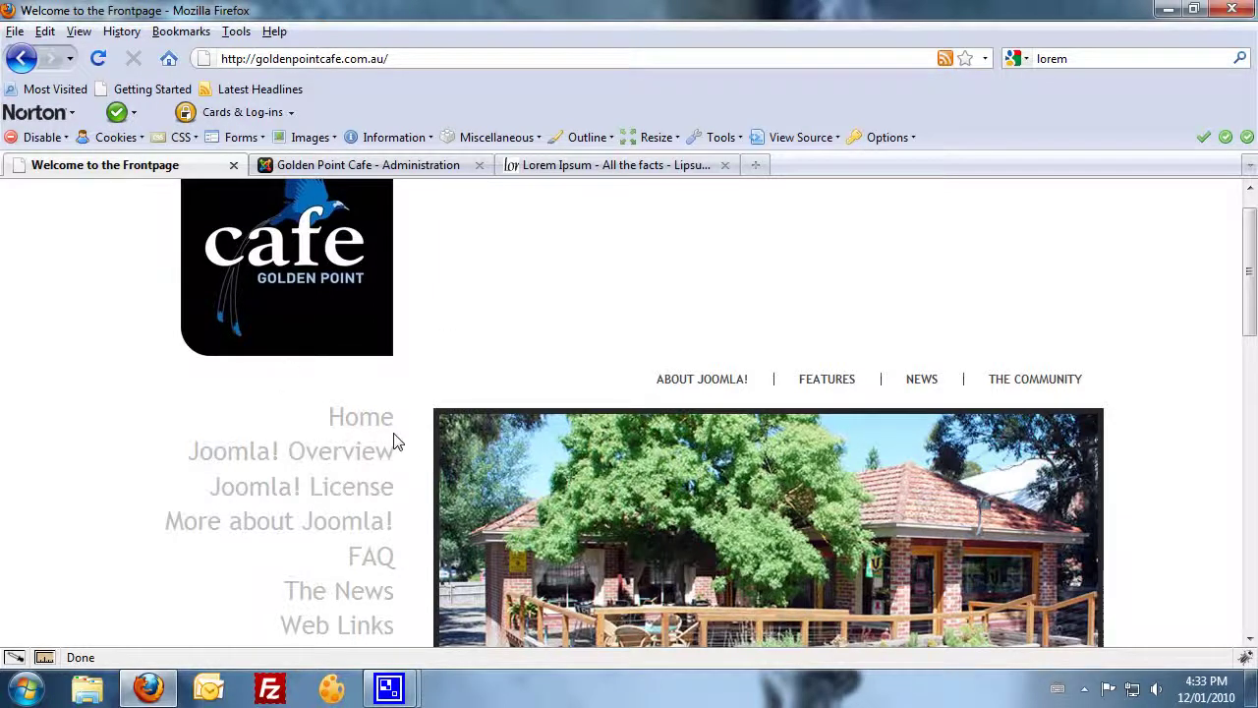
pyautogui.scroll(-3, 990, 433)
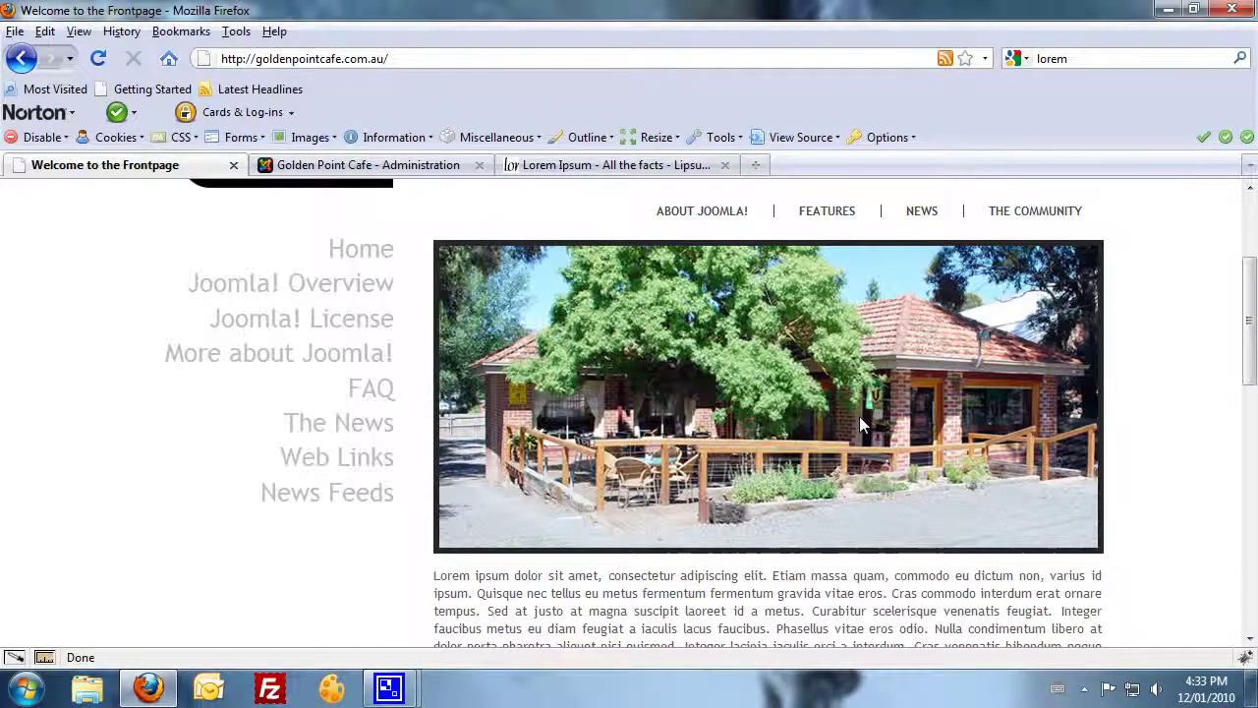
pyautogui.scroll(2, 729, 370)
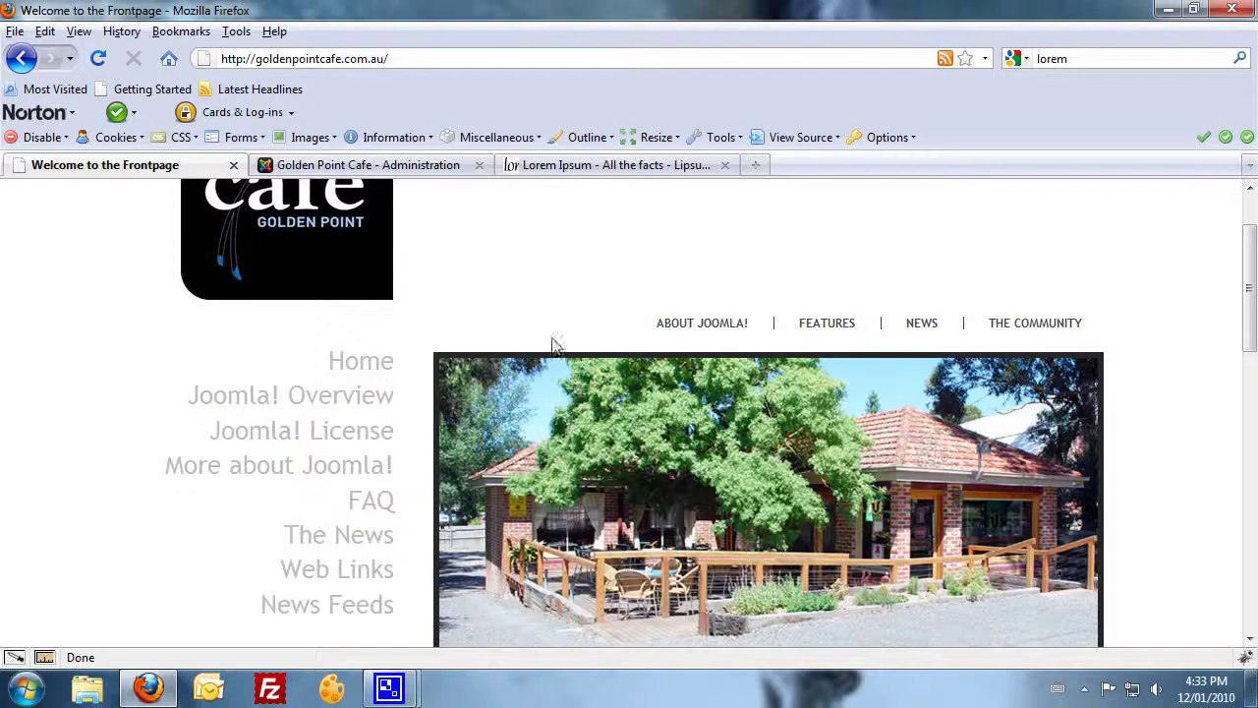
pyautogui.scroll(-1, 478, 319)
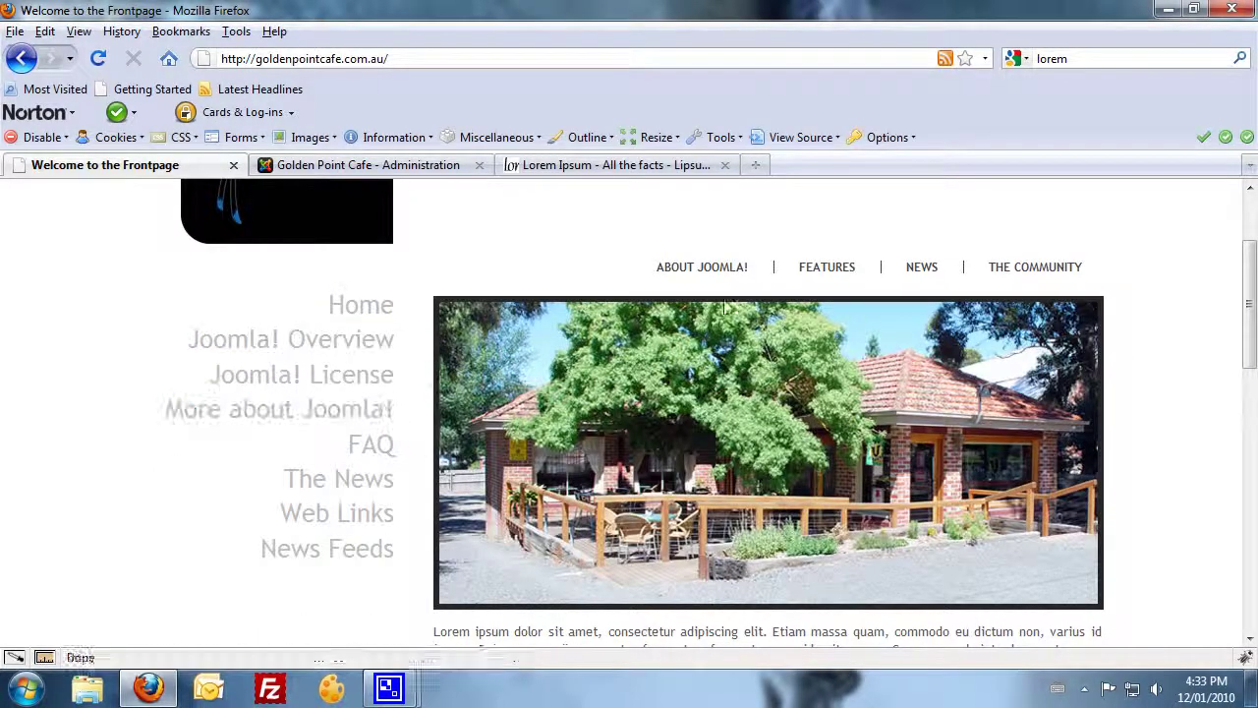
pyautogui.scroll(-15, 725, 307)
pyautogui.scroll(18, 739, 507)
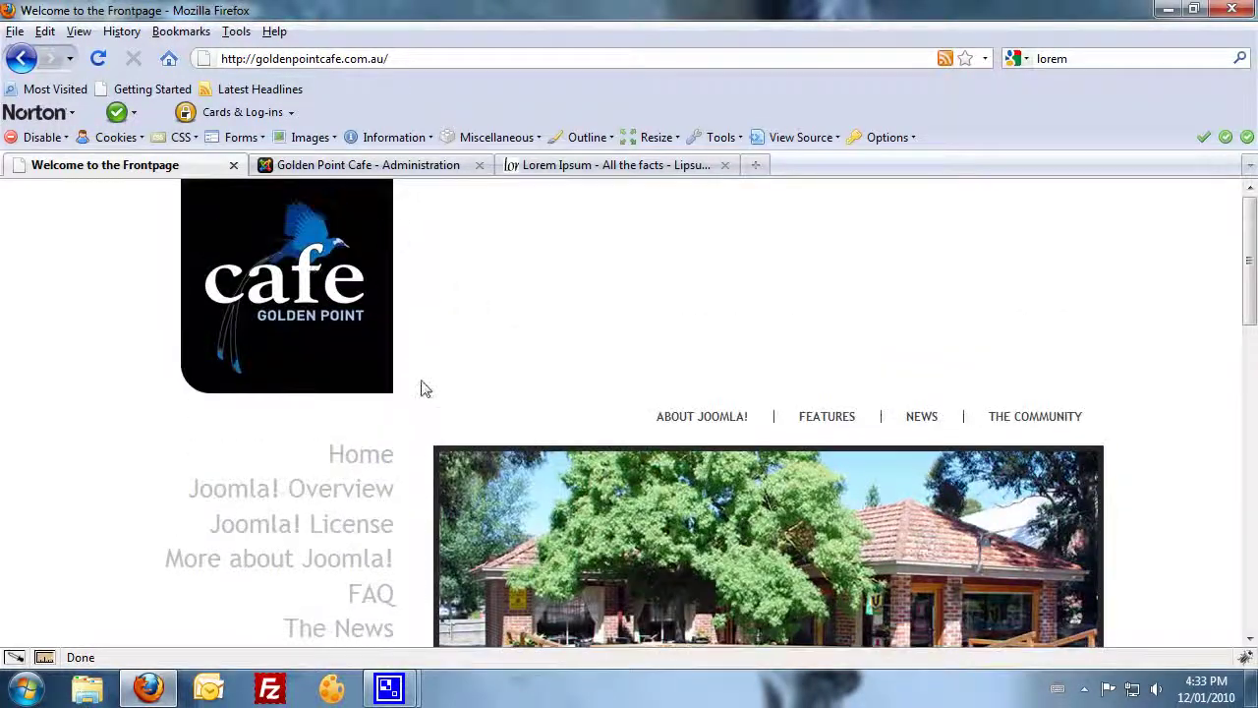
pyautogui.scroll(-3, 466, 371)
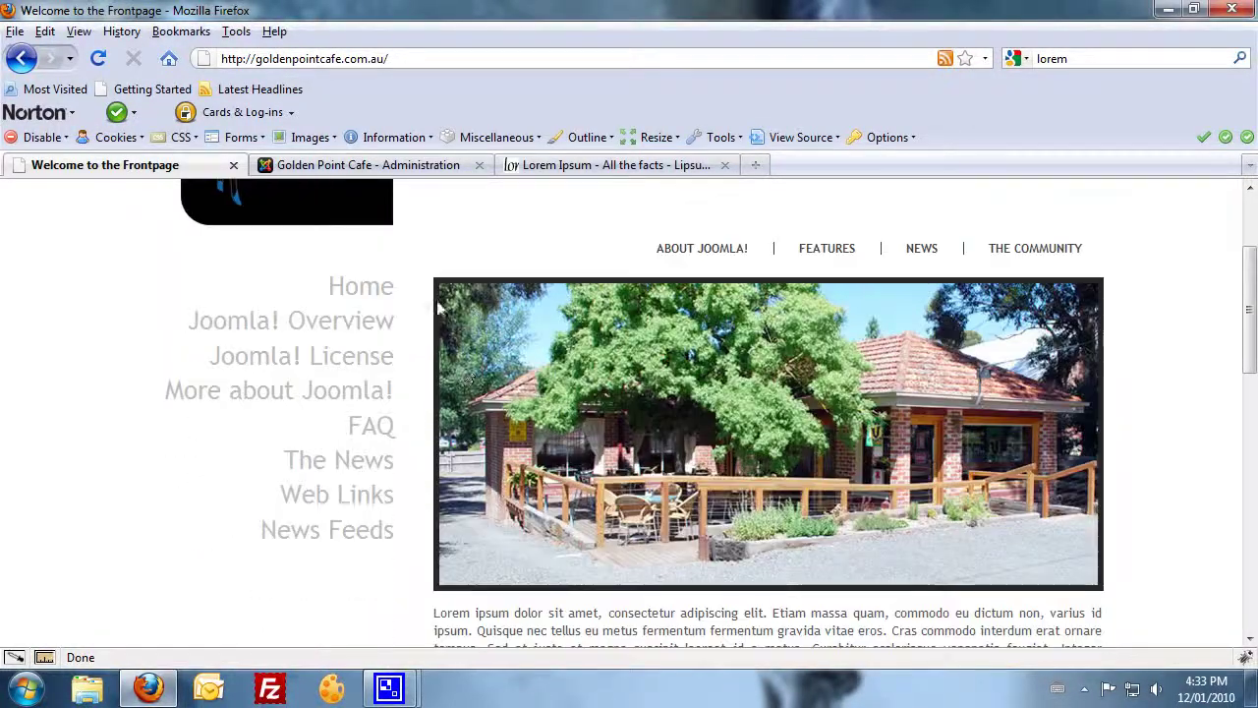
# - Look over the placeholder paragraphs beneath the cafe picture on the site's front page
pyautogui.scroll(-10, 553, 401)
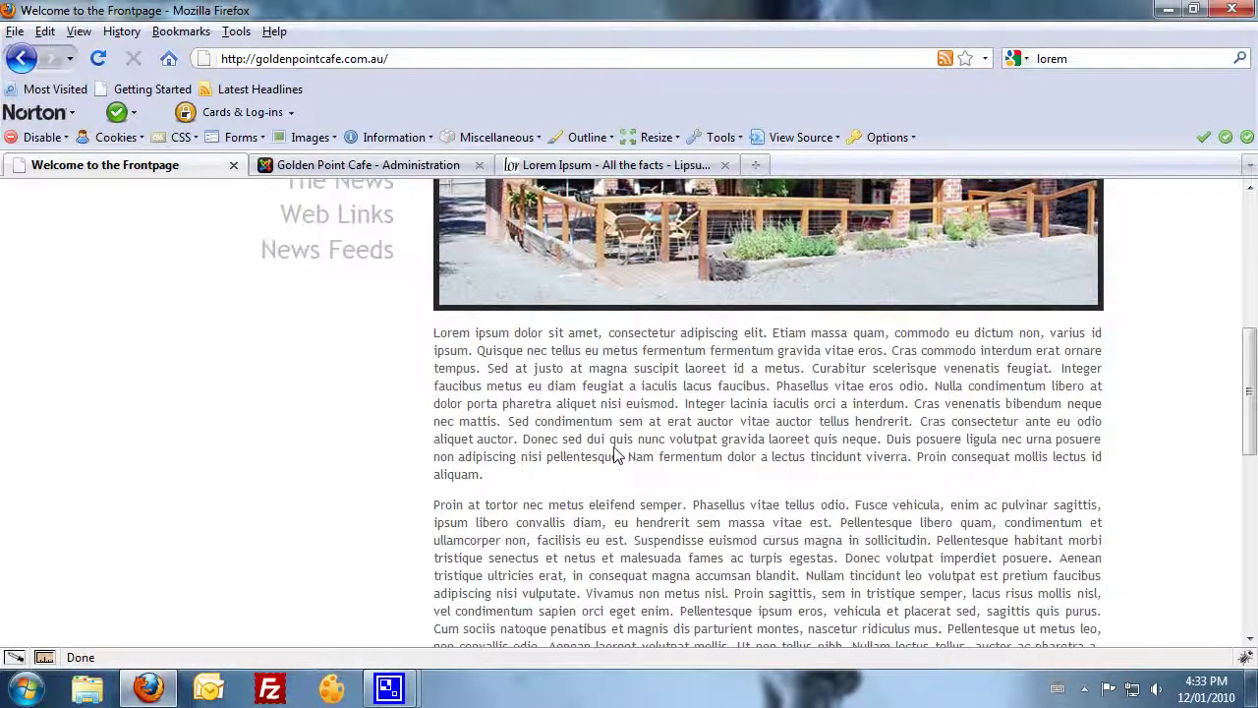
pyautogui.scroll(8, 610, 462)
pyautogui.scroll(5, 648, 452)
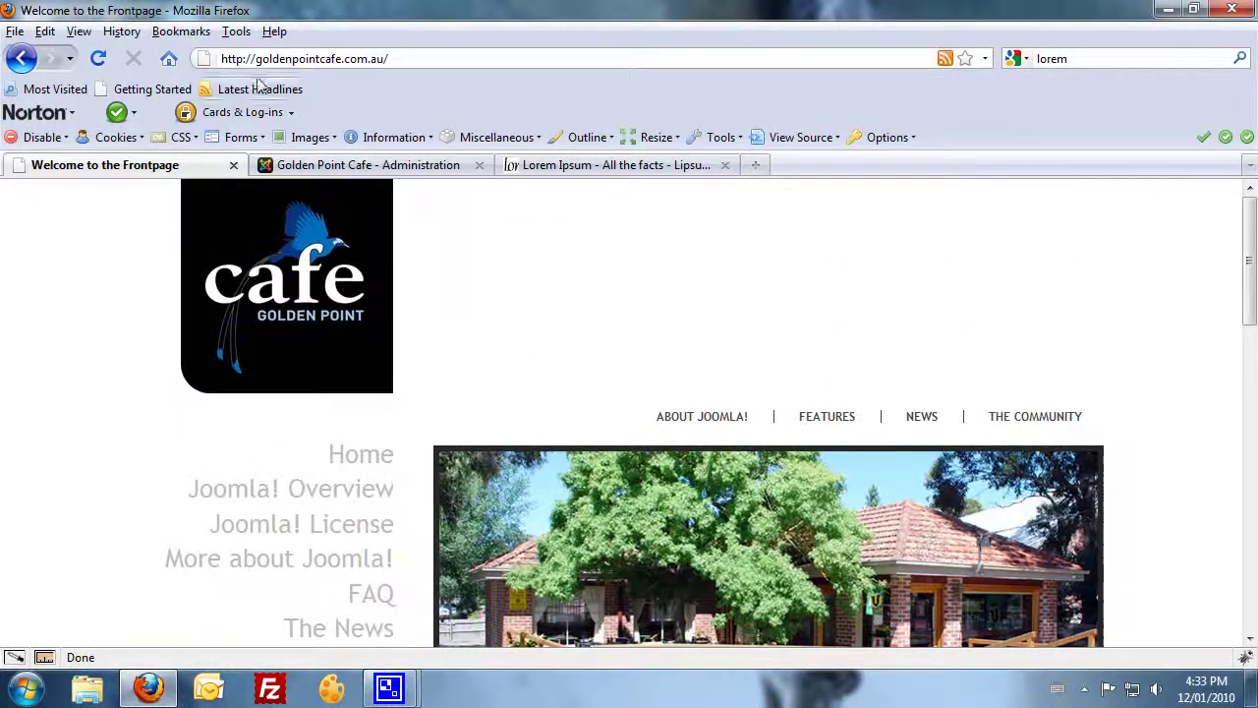
# - Start a new article in the site administration, titled "About Golden Point Cafe Ballarat", and assign it to the Uncategorised section
pyautogui.click(320, 167)
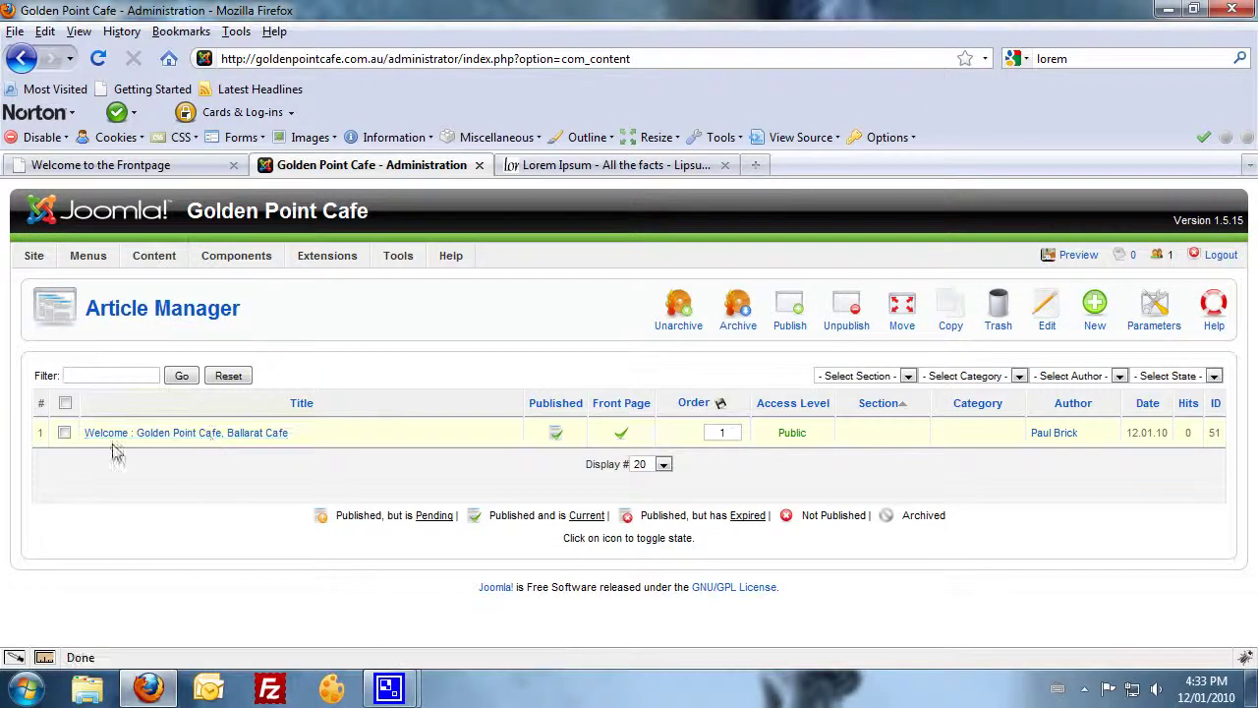
pyautogui.click(1095, 313)
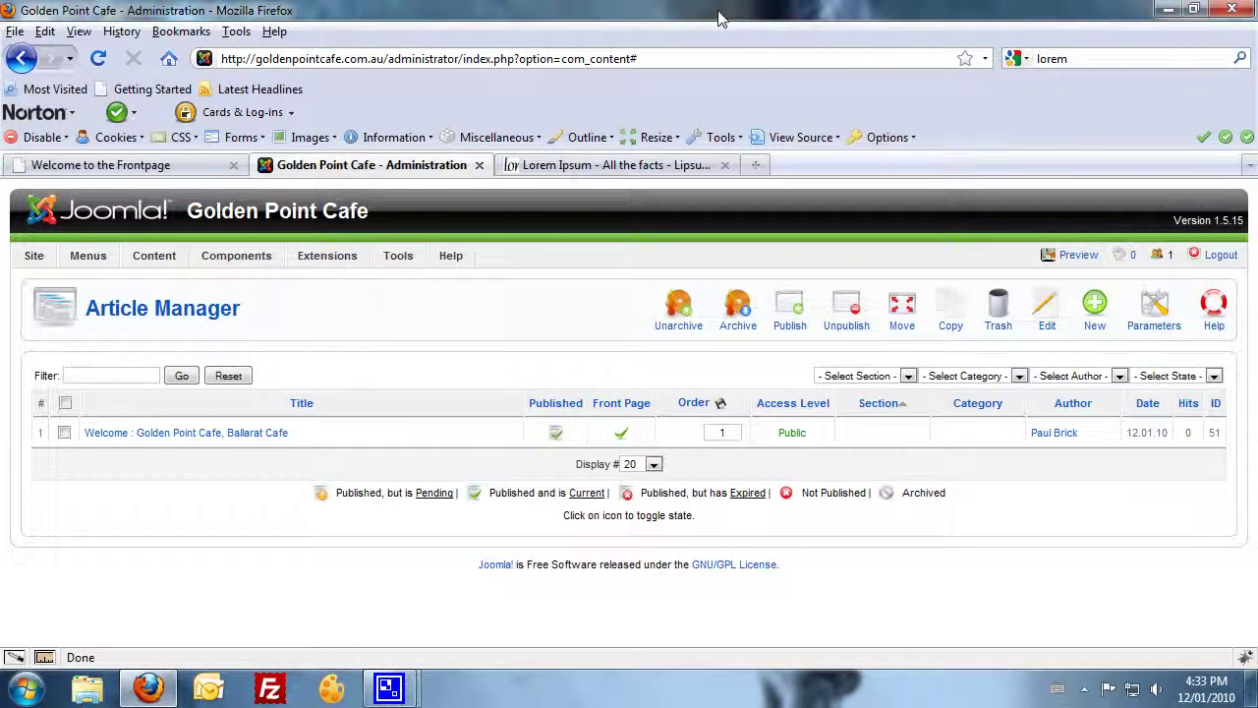
pyautogui.click(1096, 309)
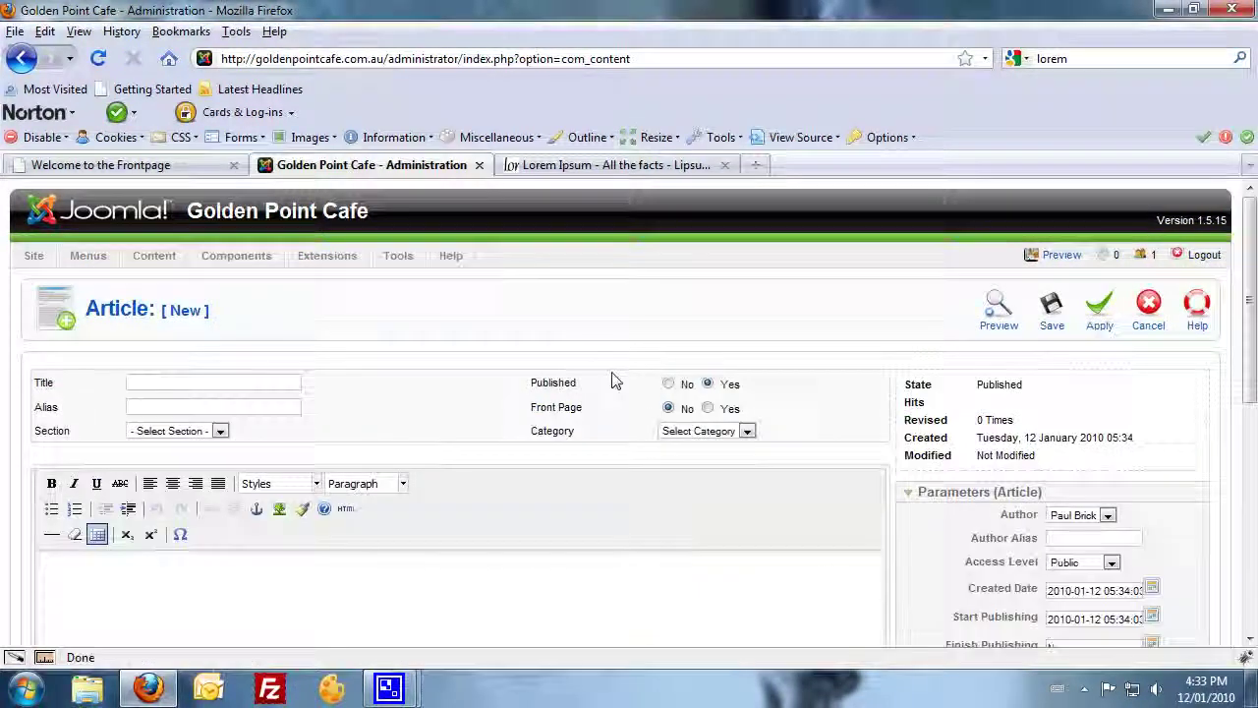
pyautogui.scroll(-3, 509, 465)
pyautogui.scroll(3, 285, 349)
pyautogui.click(193, 330)
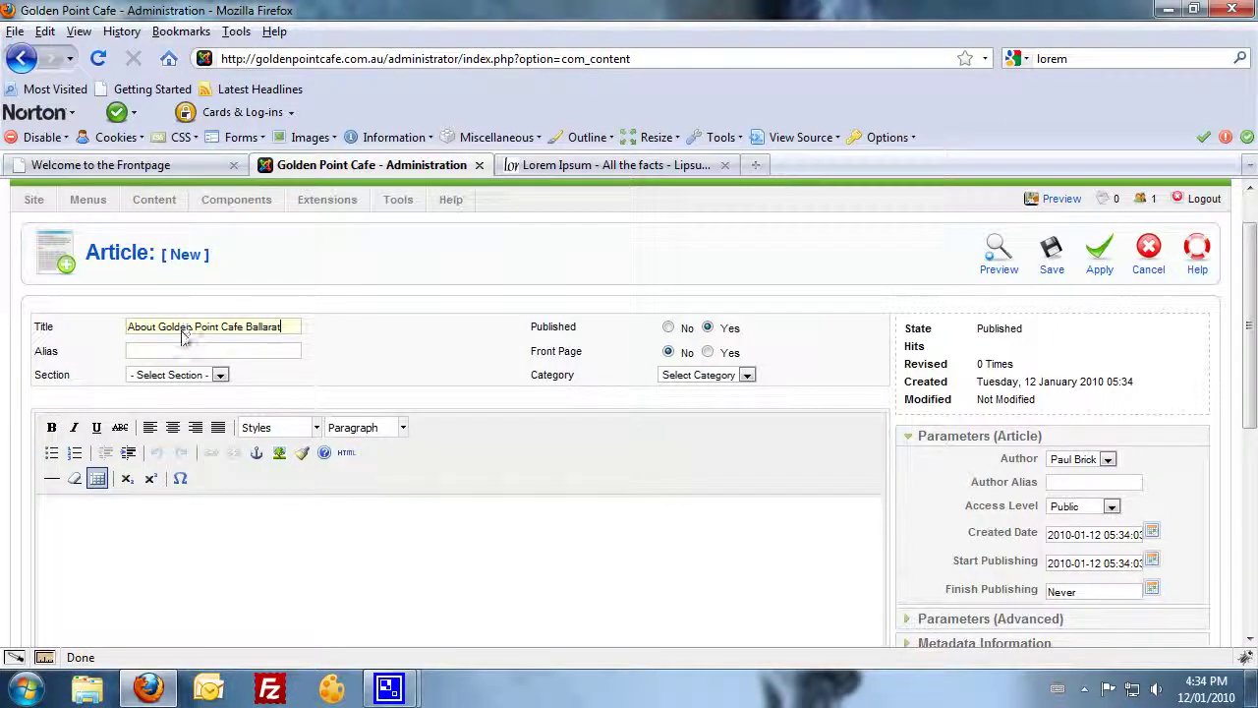
pyautogui.click(221, 381)
pyautogui.click(210, 403)
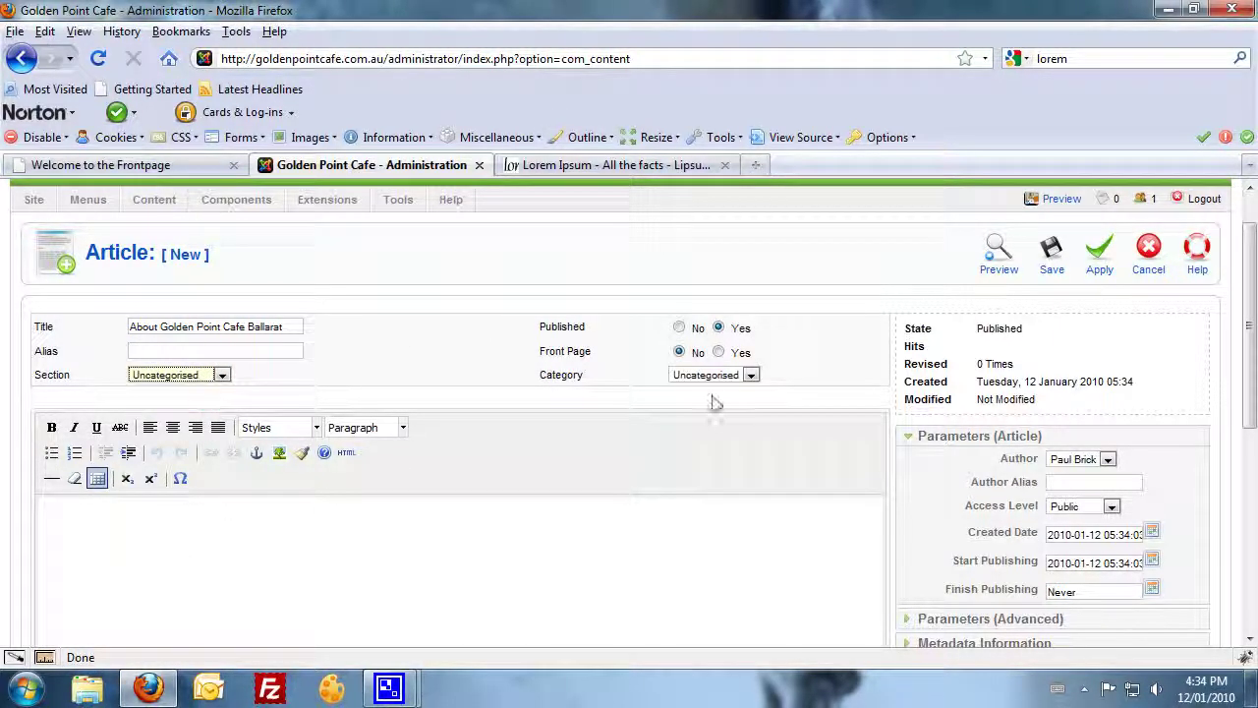
# - Copy the selected Lorem Ipsum paragraphs from the Lipsum page and paste them into the body of the new About article
pyautogui.scroll(-2, 257, 482)
pyautogui.click(168, 463)
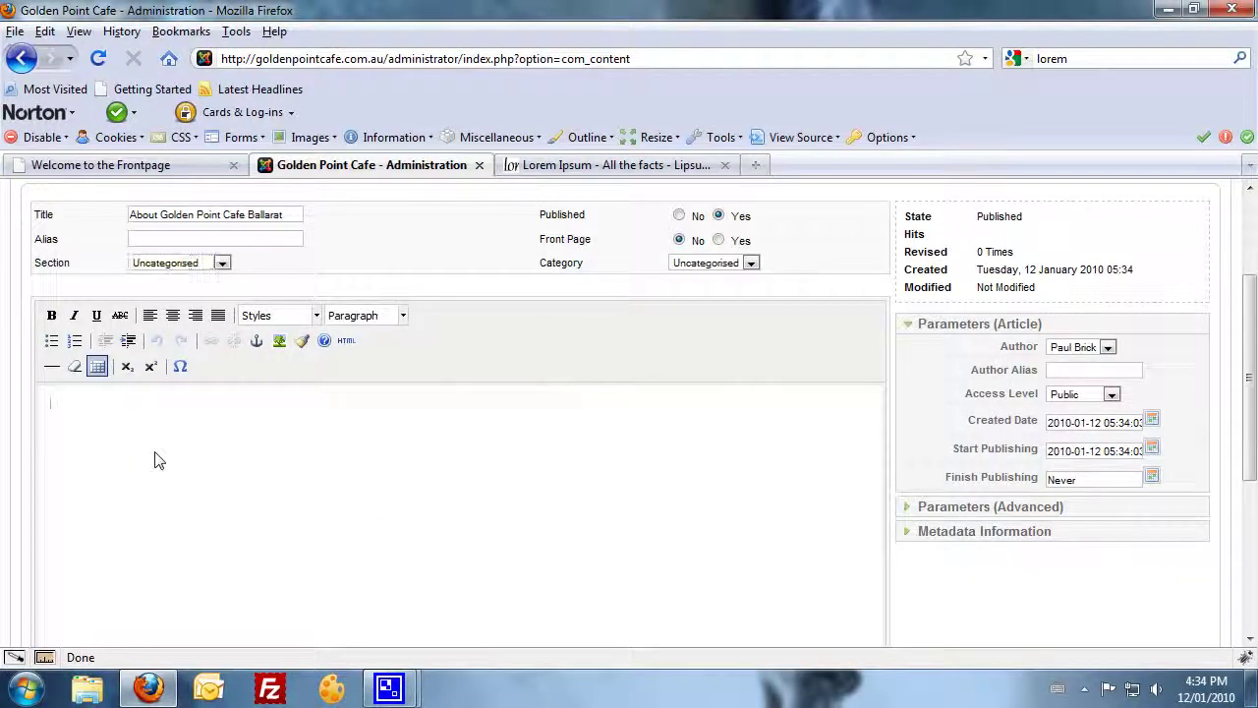
pyautogui.click(564, 167)
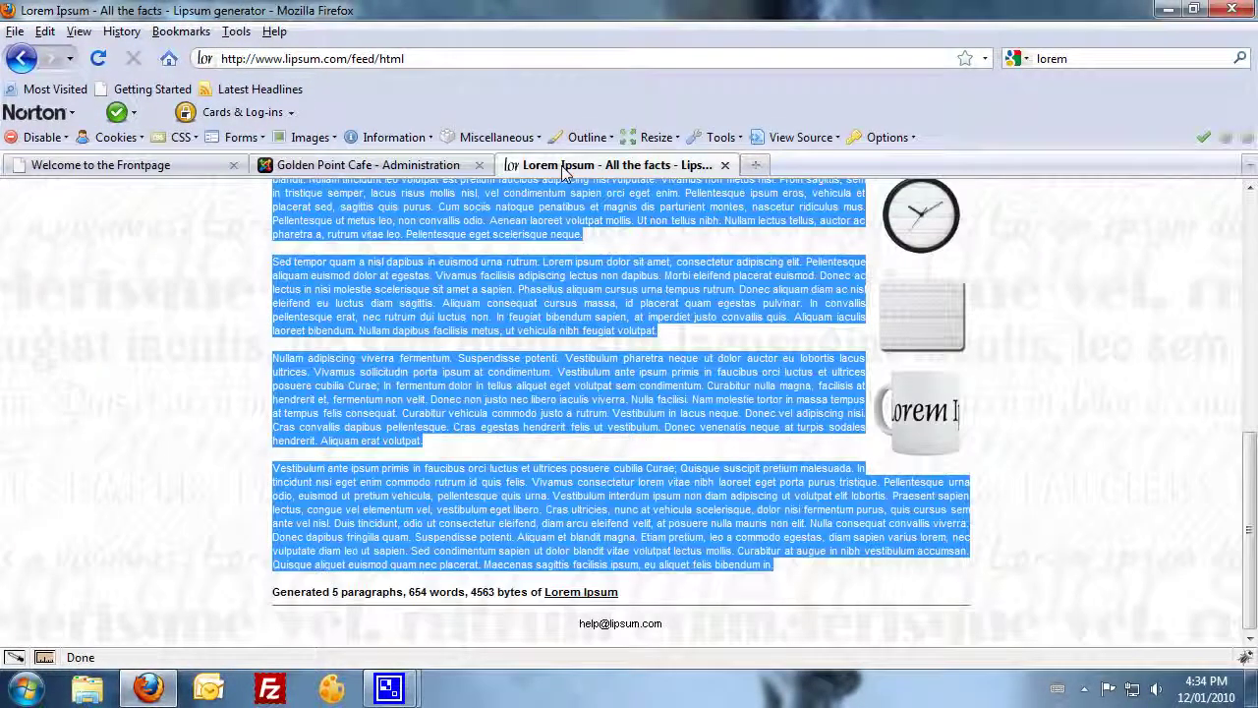
pyautogui.rightClick(400, 297)
pyautogui.click(447, 291)
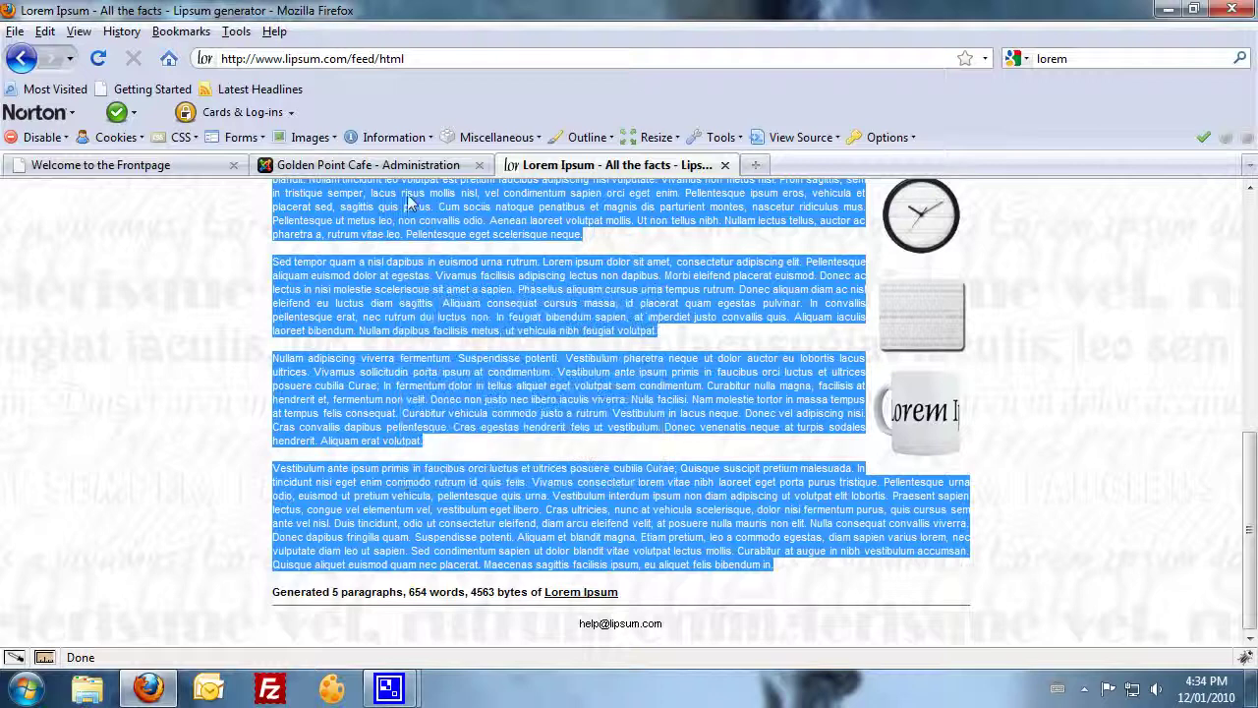
pyautogui.click(384, 173)
pyautogui.rightClick(244, 497)
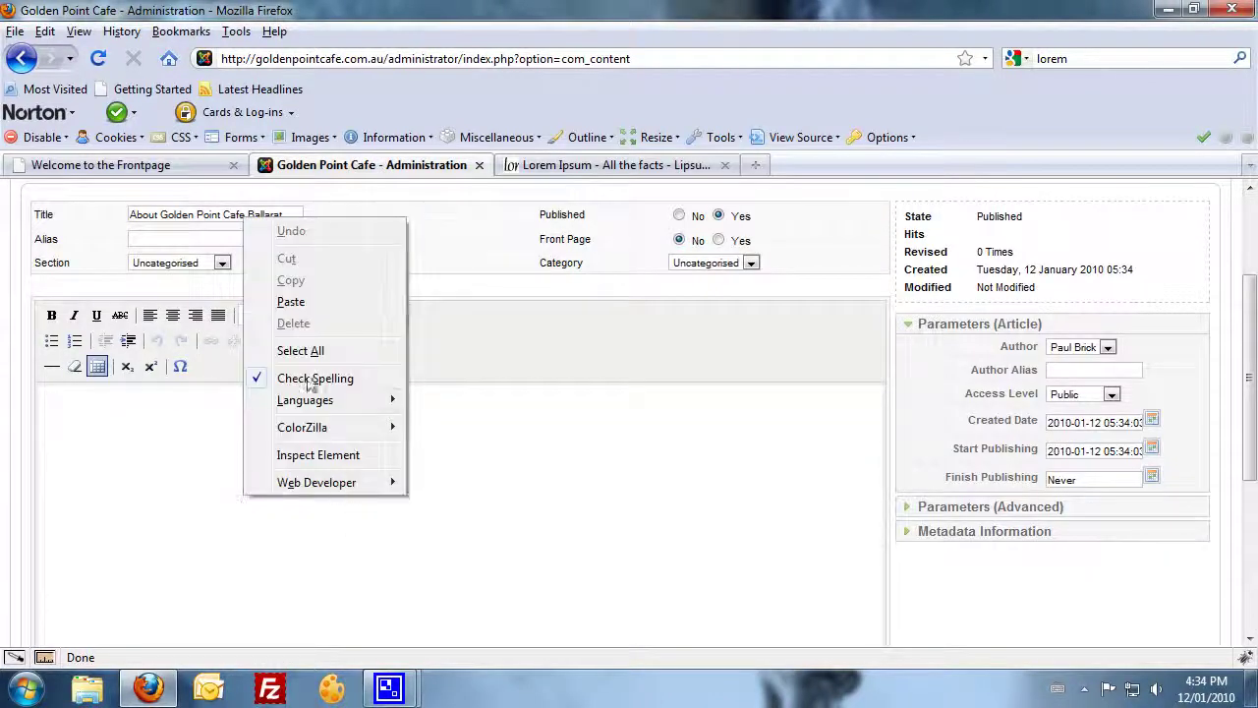
pyautogui.click(291, 302)
# - Check the pasted text, apply the changes to the About article, and save it to return to the Article Manager
pyautogui.scroll(5, 423, 580)
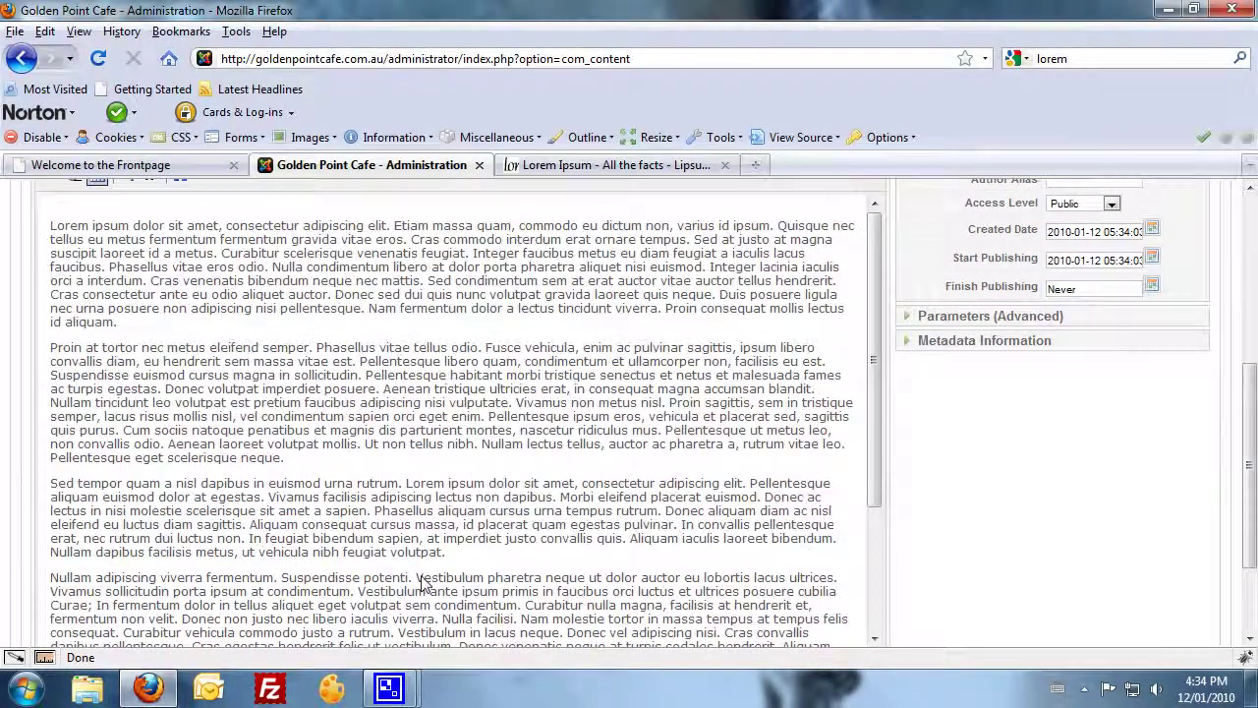
pyautogui.scroll(-2, 934, 378)
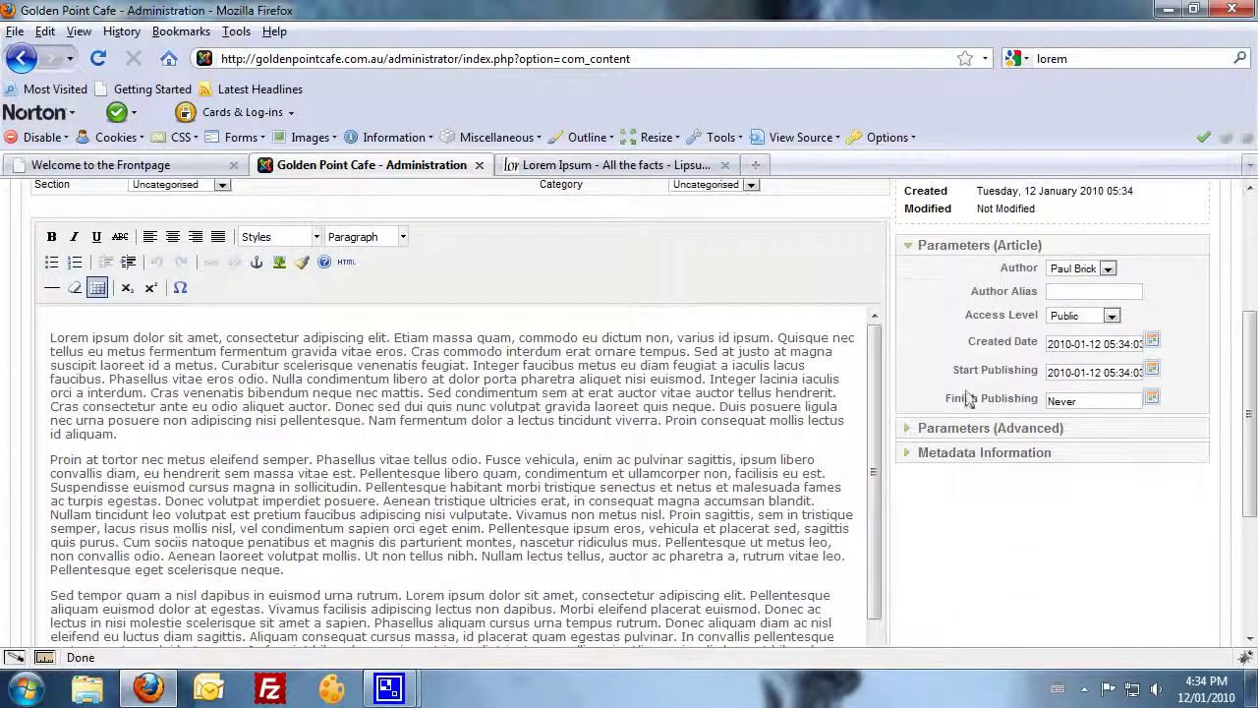
pyautogui.scroll(3, 921, 460)
pyautogui.scroll(-10, 855, 423)
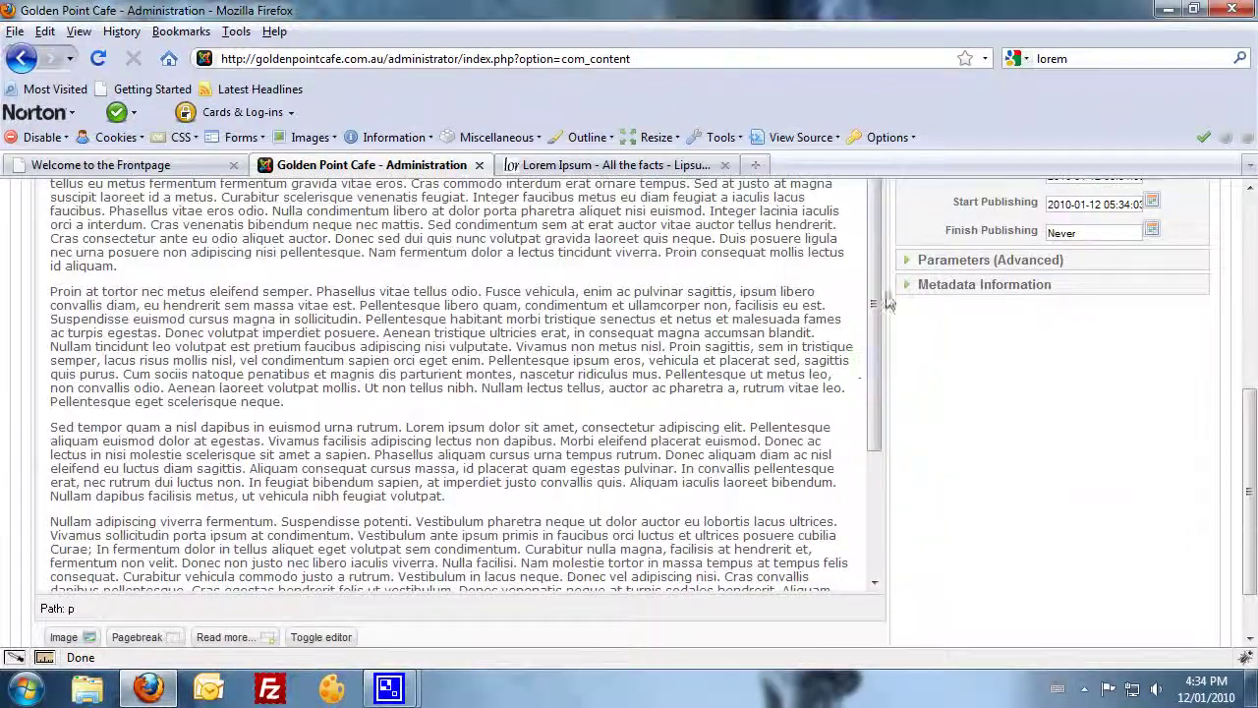
pyautogui.scroll(10, 887, 462)
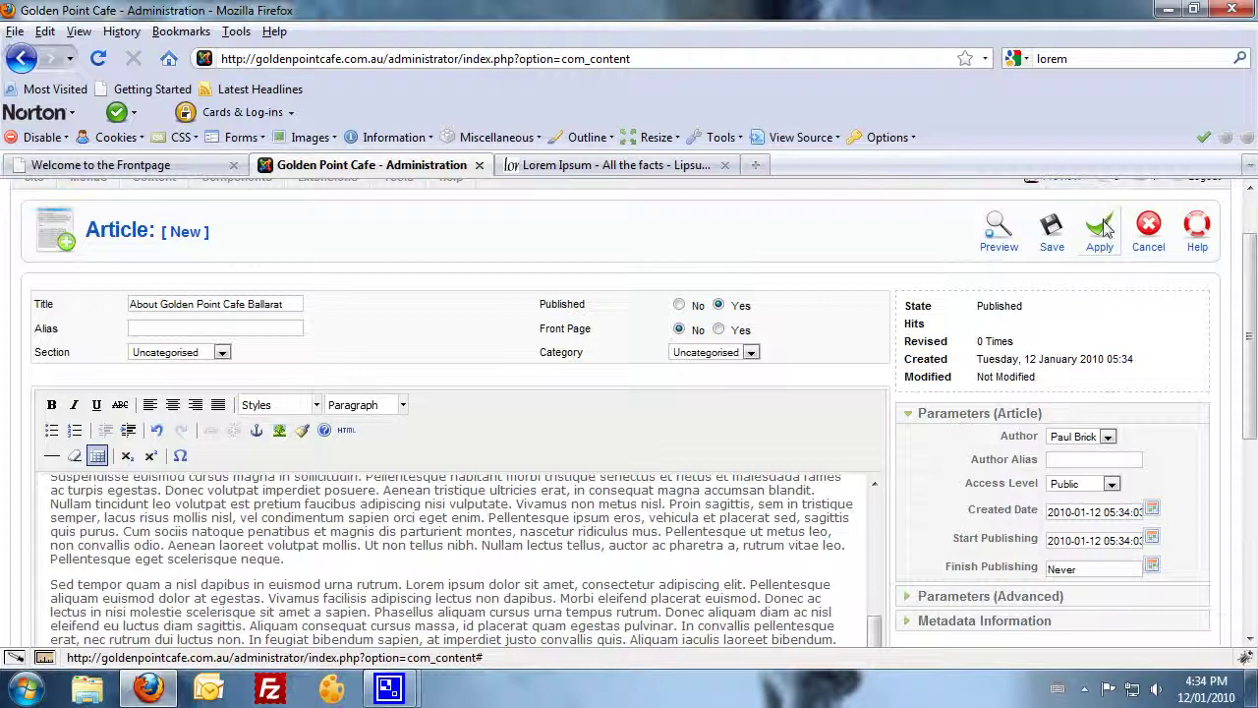
pyautogui.click(1094, 218)
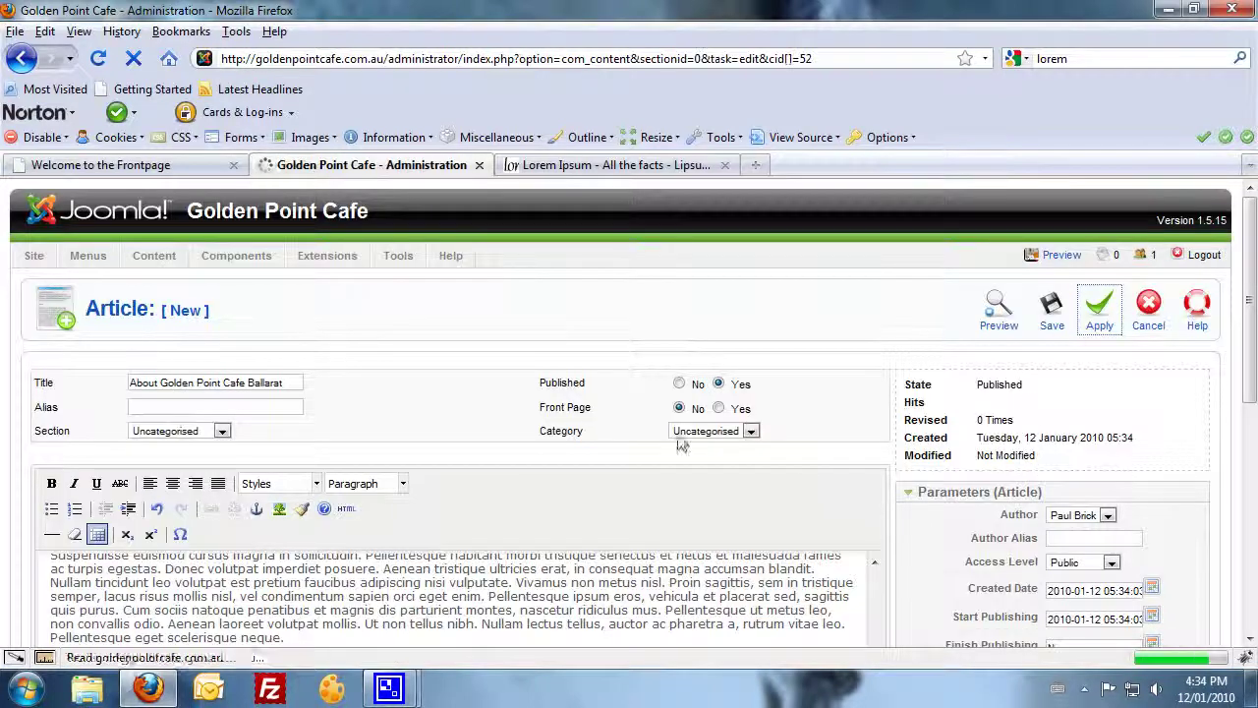
pyautogui.scroll(-10, 776, 474)
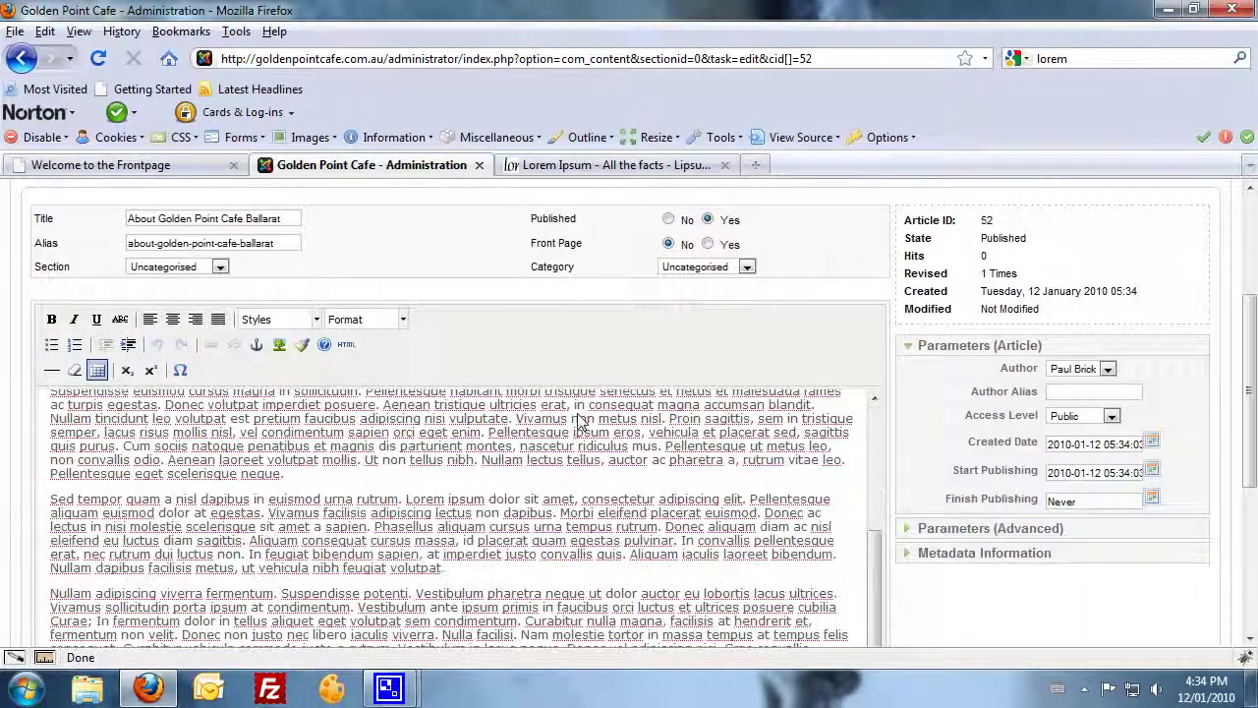
pyautogui.scroll(10, 632, 416)
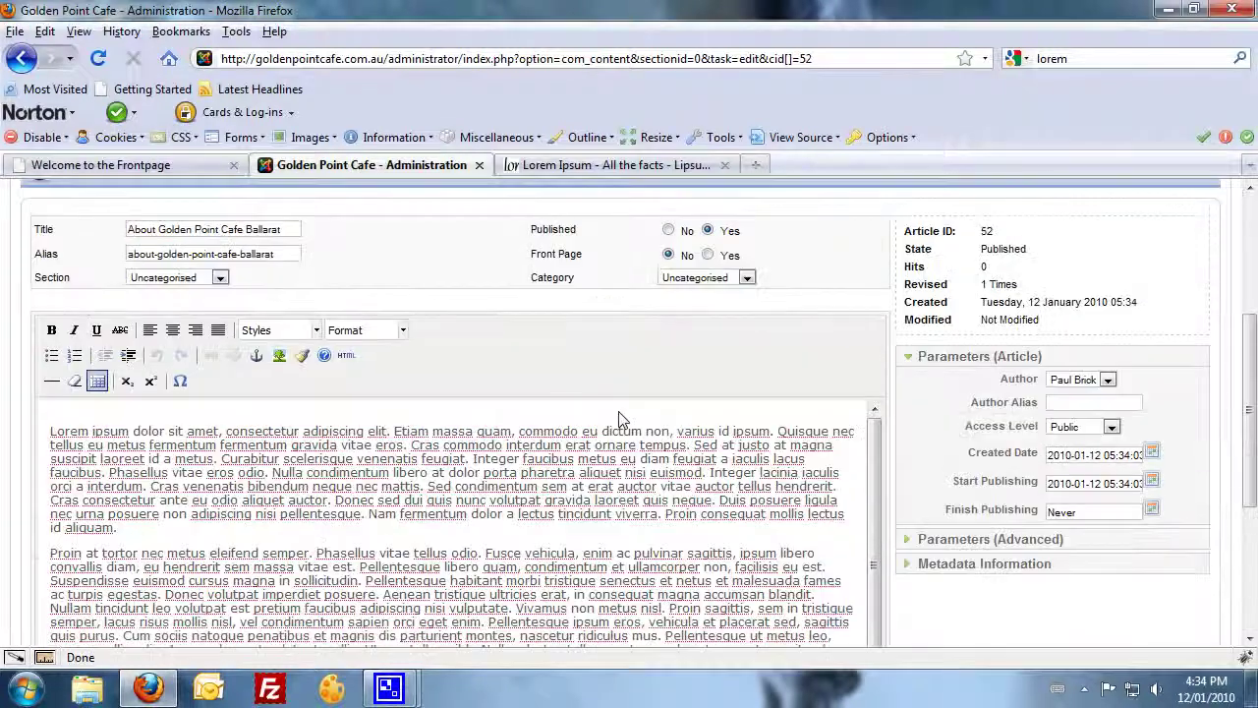
pyautogui.click(1067, 309)
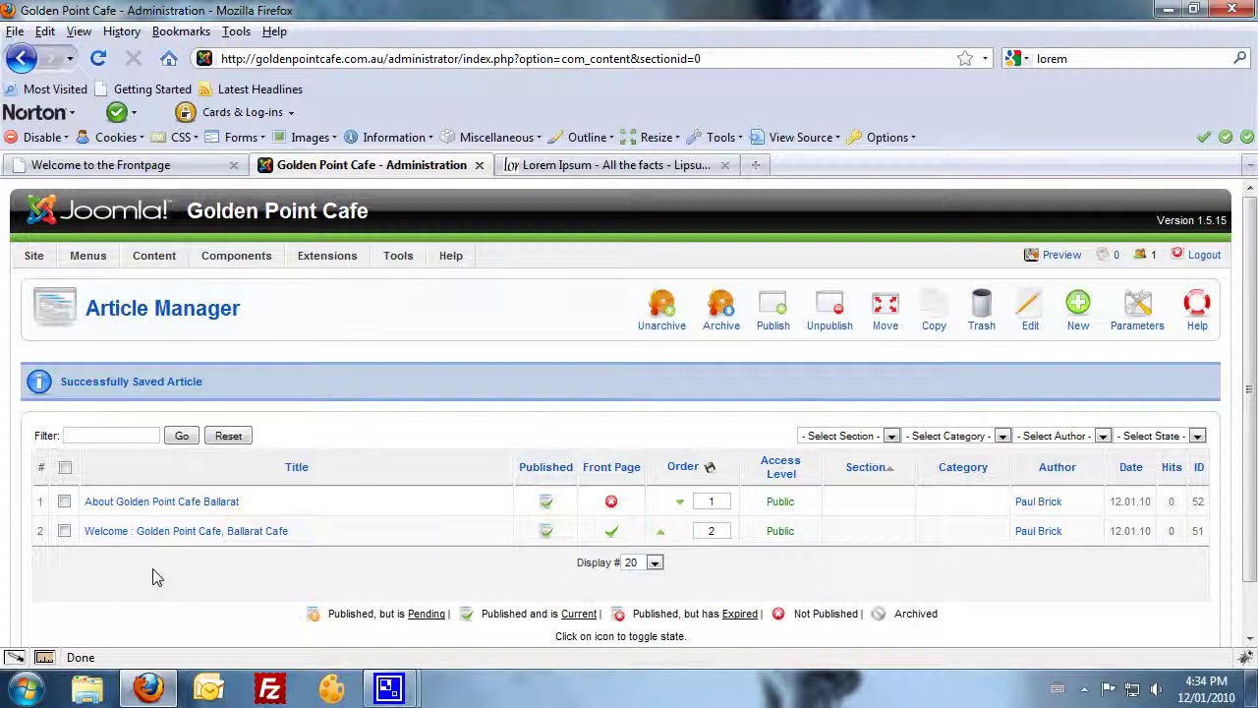
# - Open the Main Menu's list of menu items in the site administration
pyautogui.moveTo(140, 694)
pyautogui.moveTo(87, 268)
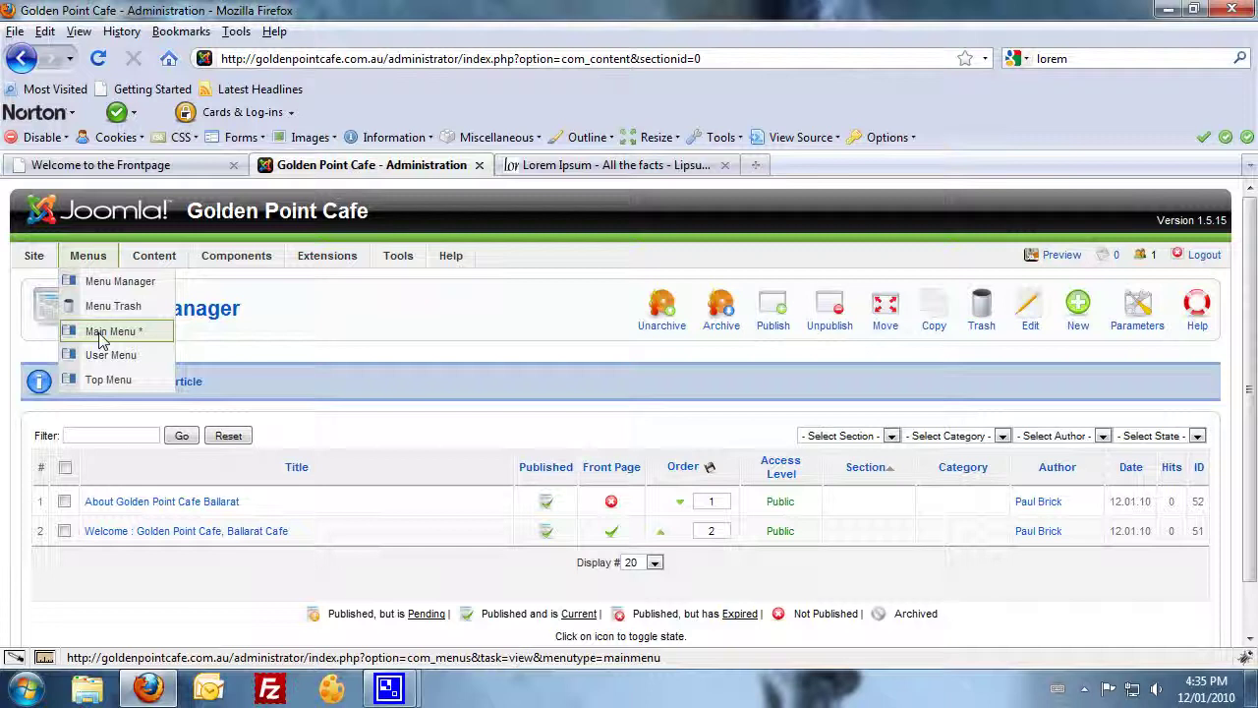
pyautogui.click(110, 332)
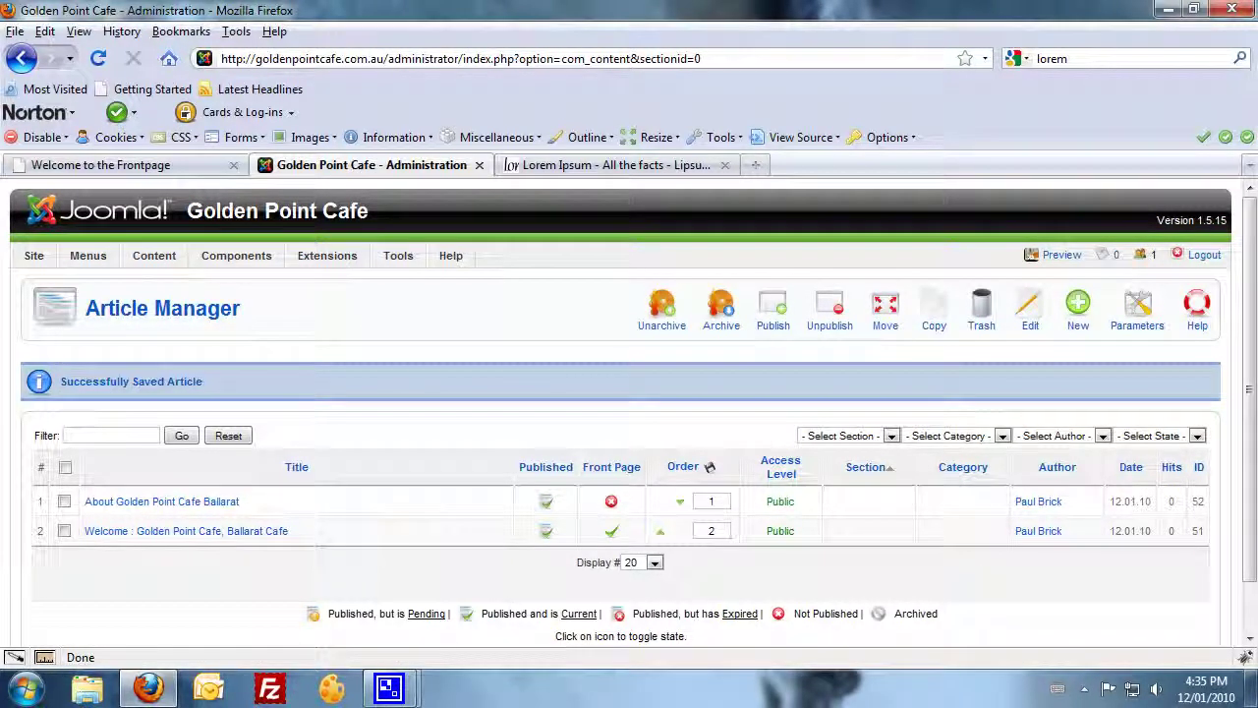